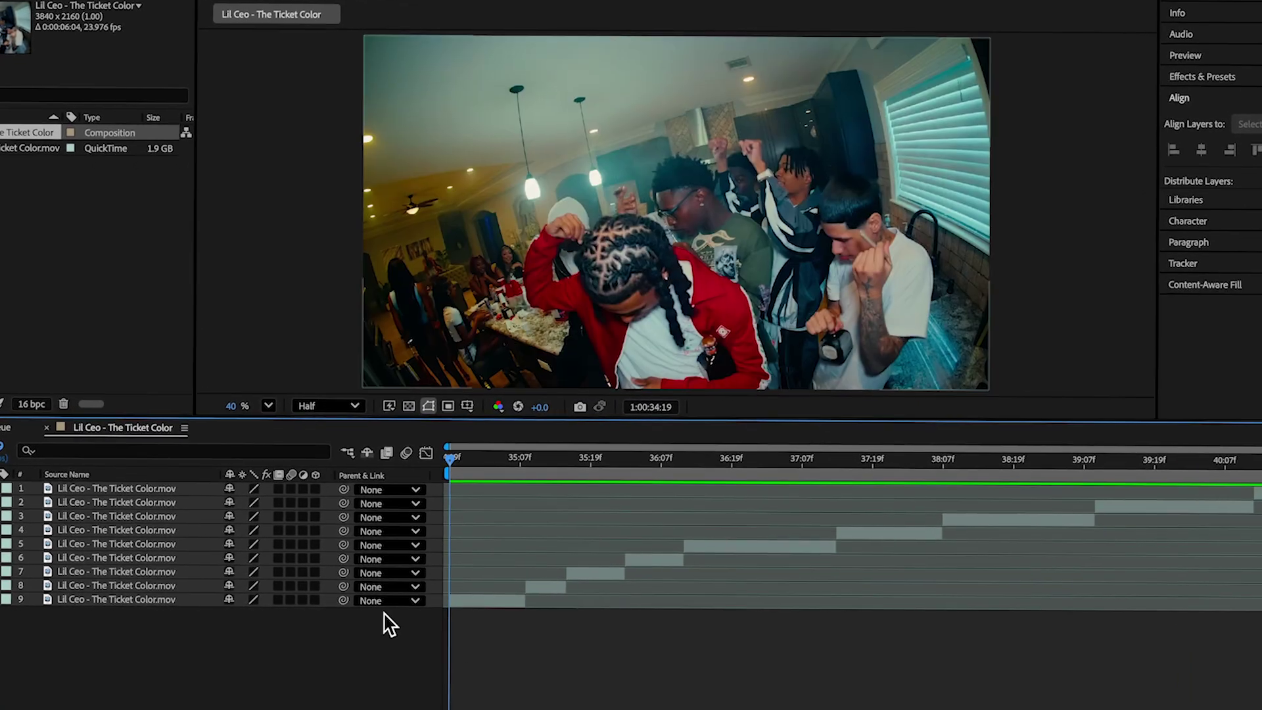
Add an adjustment layer, trim it to end with the first clip, and place it above layer 10
right_click(395, 612)
mouse_move(553, 476)
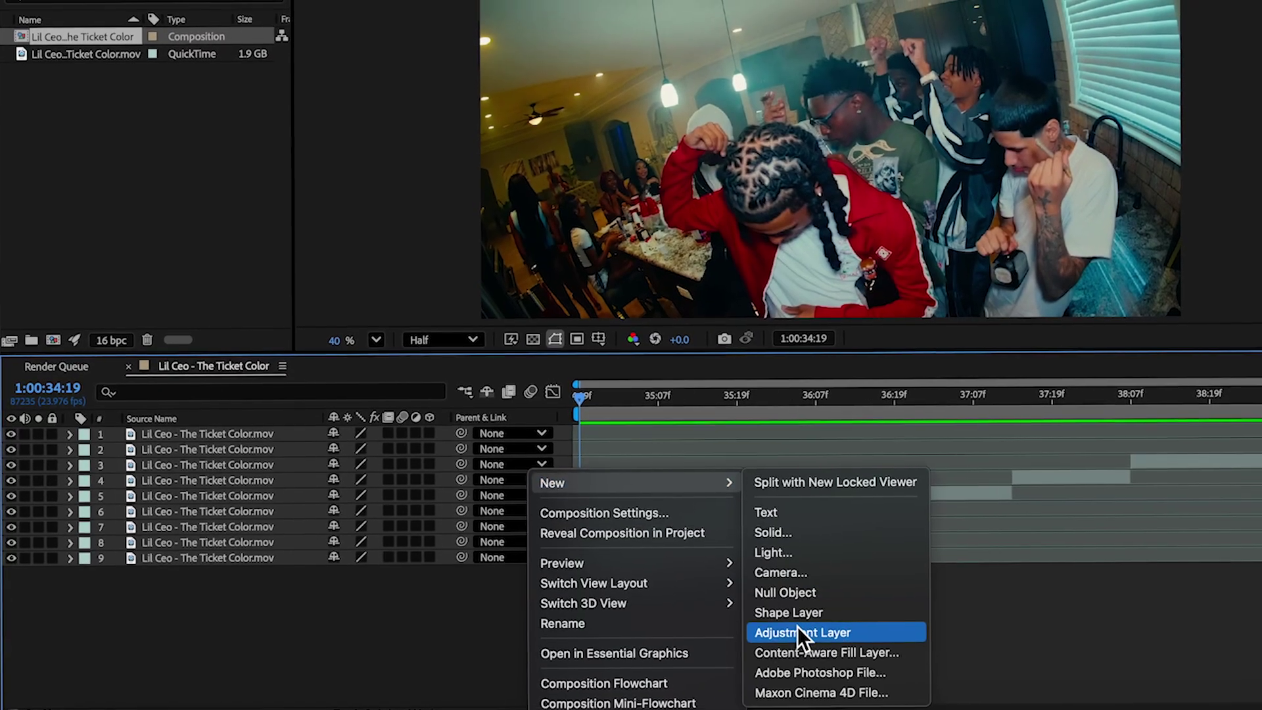
left_click(797, 627)
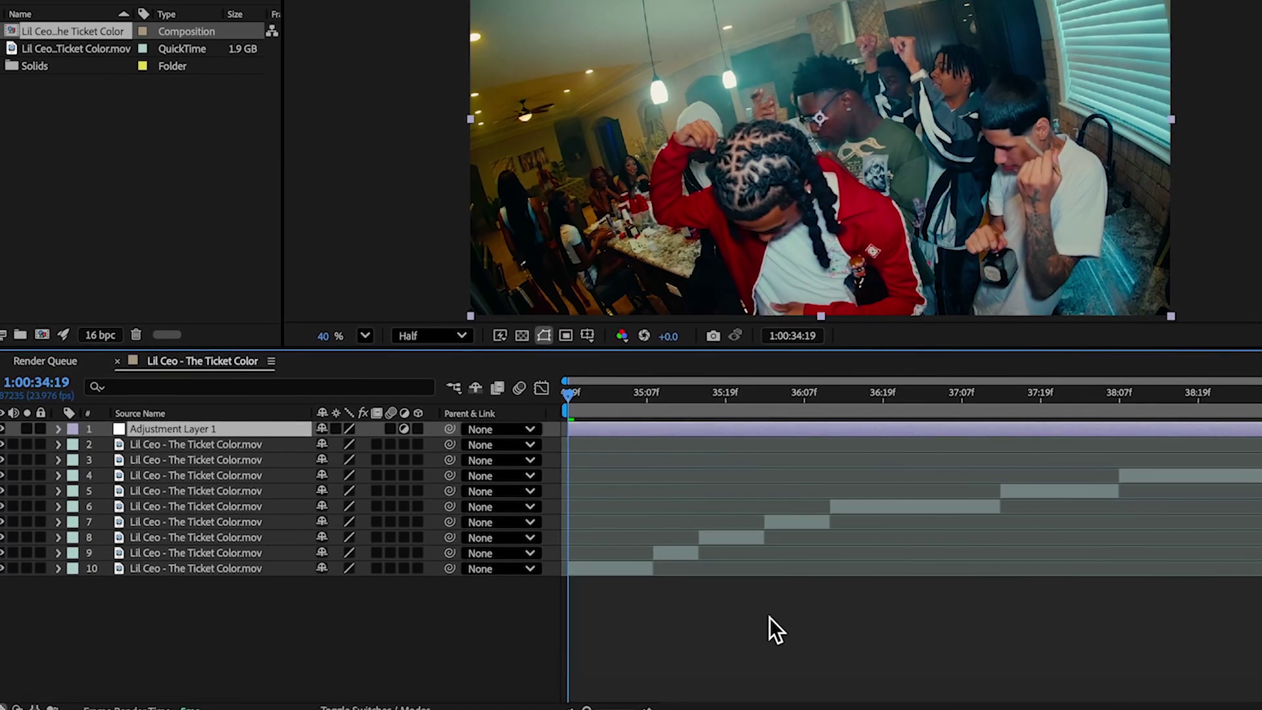
left_click(632, 409)
left_click_drag(637, 403, 657, 414)
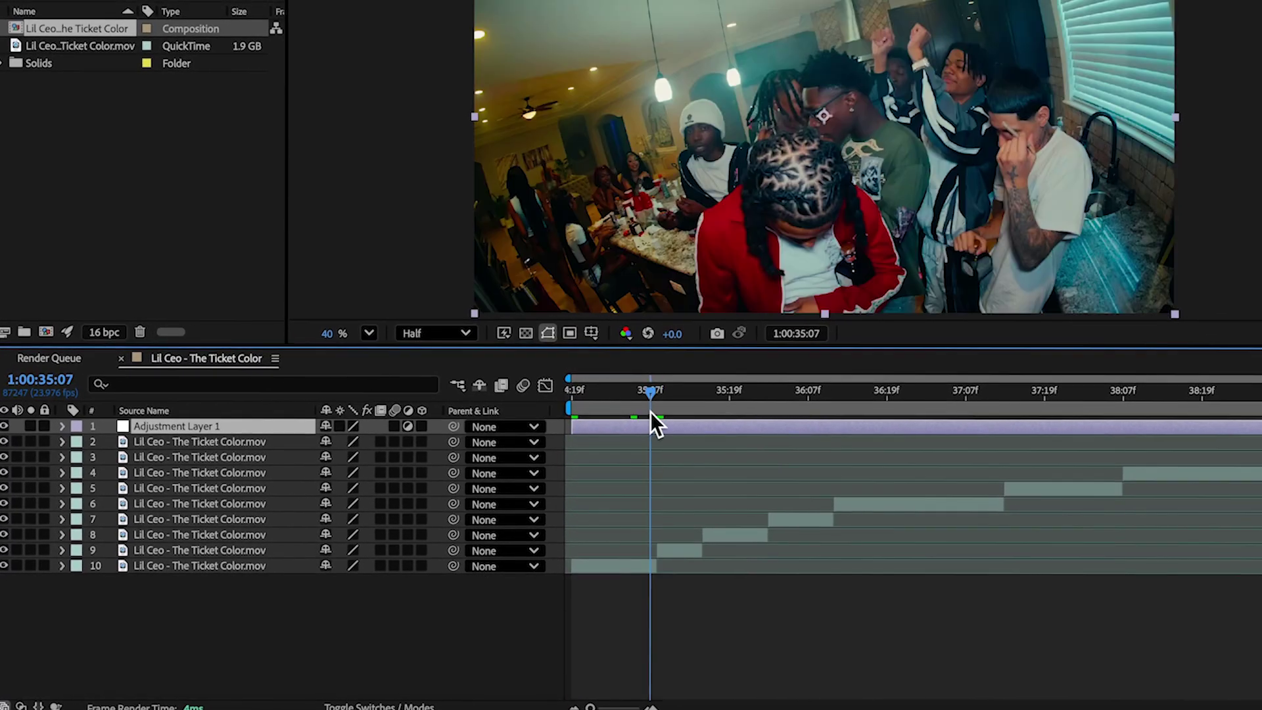
key("alt+bracketright")
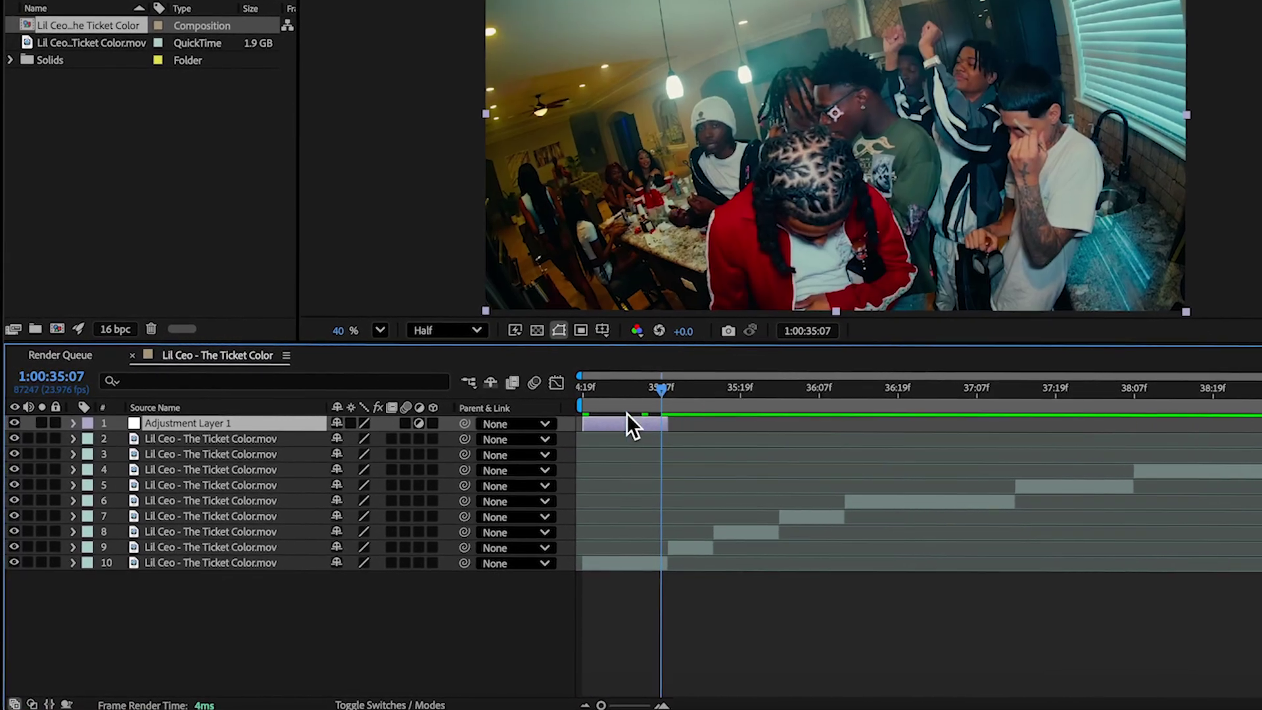
left_click_drag(200, 461, 196, 561)
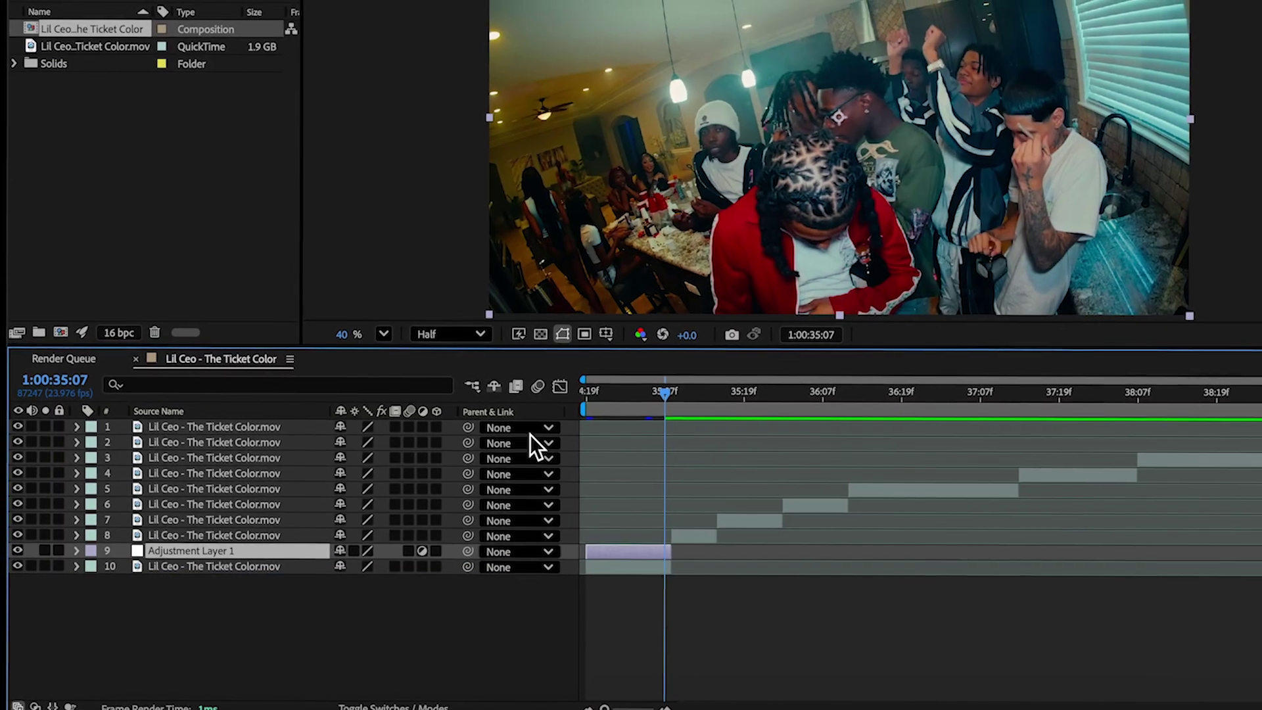
left_click_drag(608, 388, 584, 390)
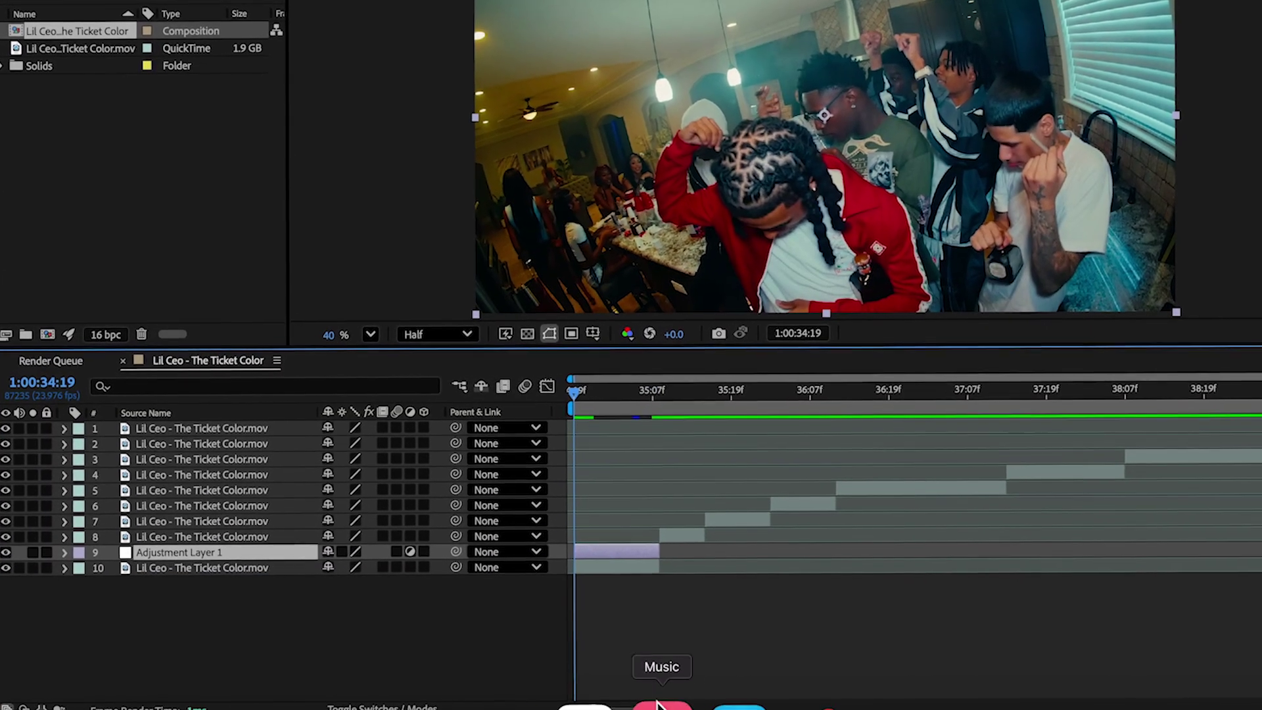
left_click(656, 702)
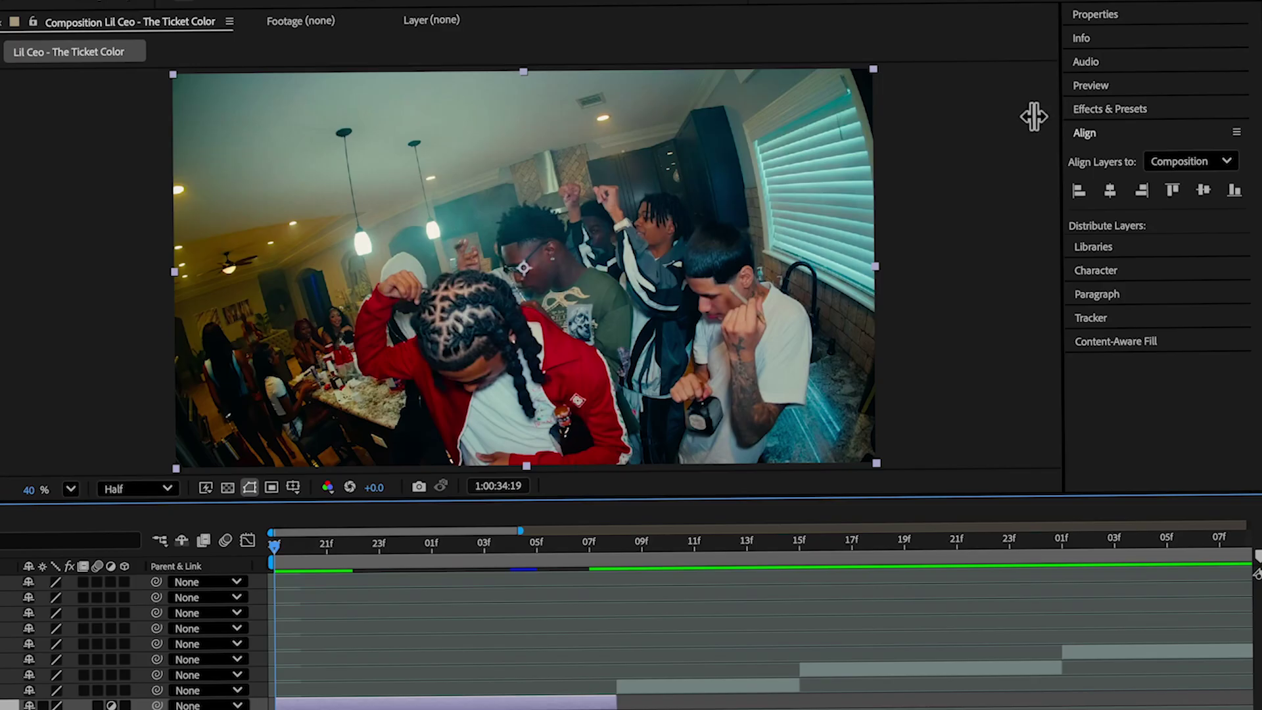
left_click_drag(1034, 117, 904, 113)
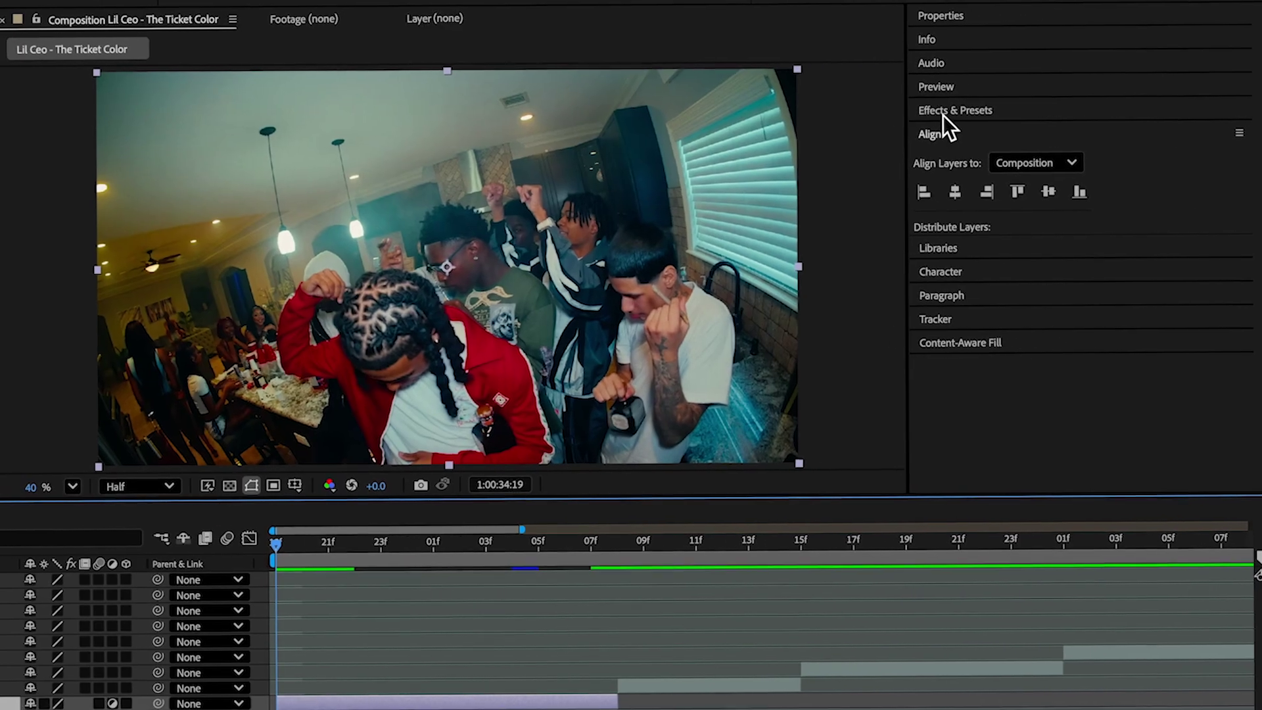
left_click(938, 121)
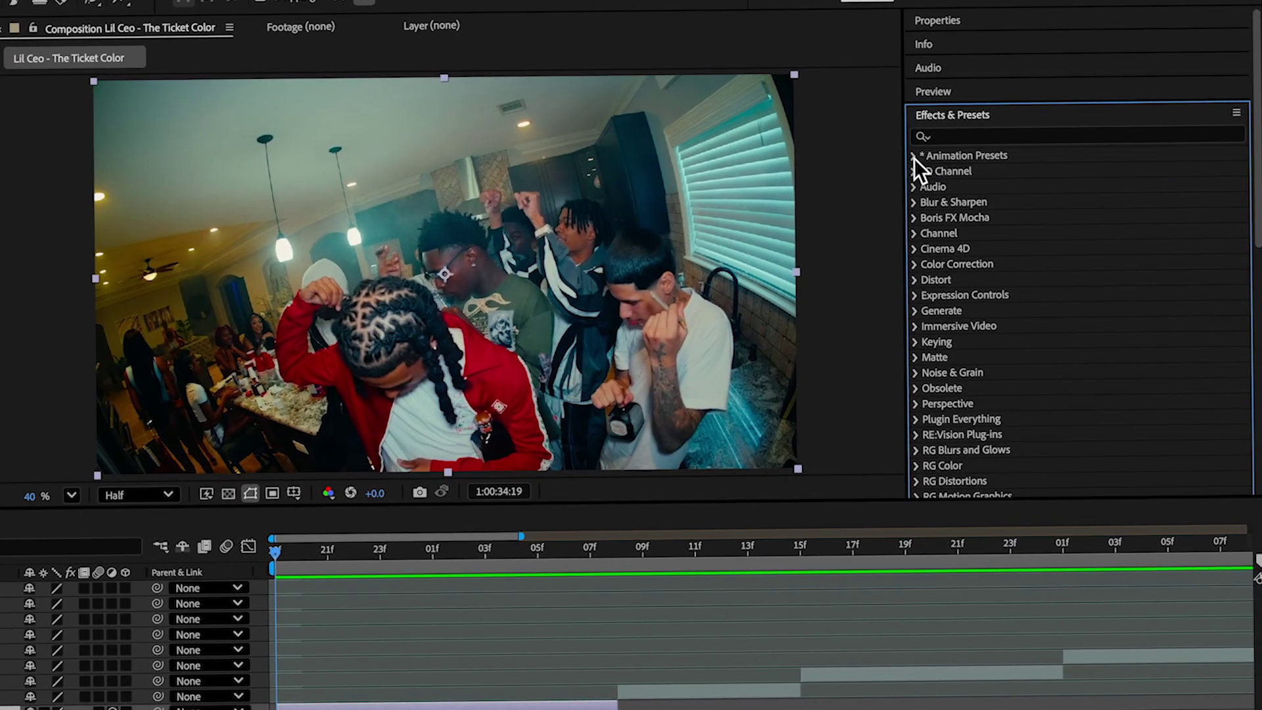
left_click(914, 159)
left_click(927, 195)
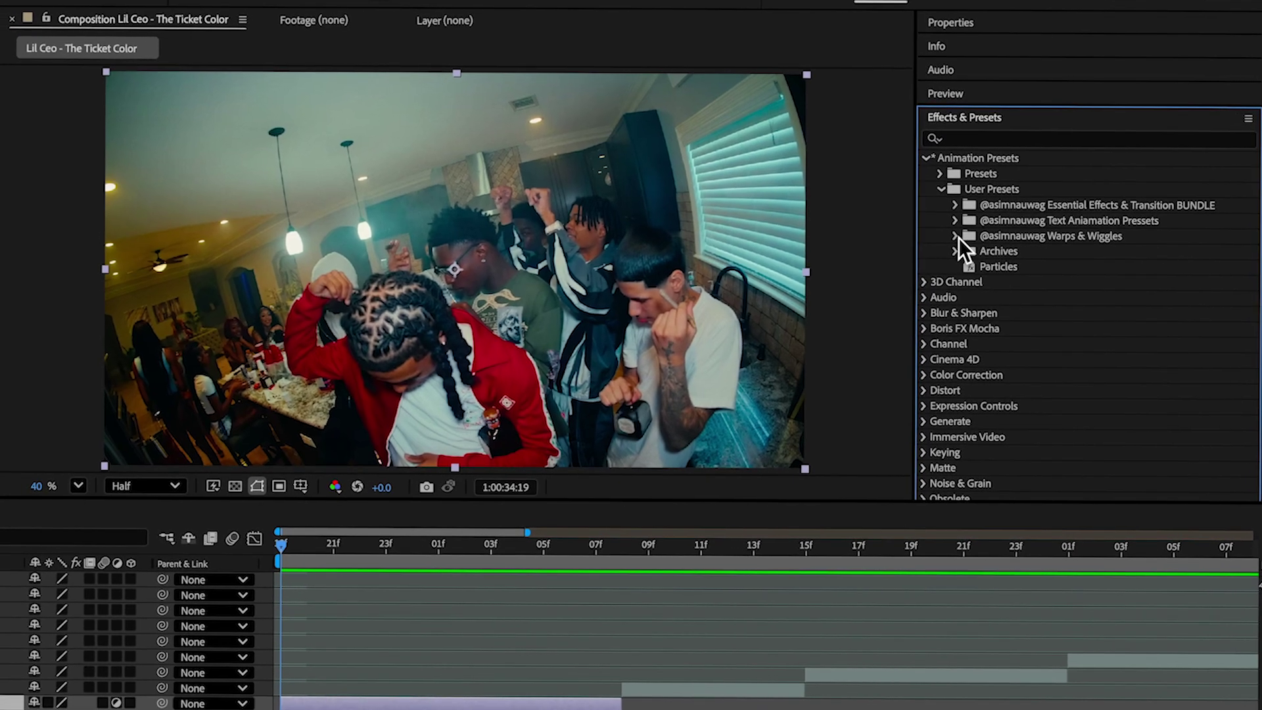
left_click(950, 239)
Scroll through the Warps & Wiggles preset list to browse its presets
scroll(977, 345, "down", 5)
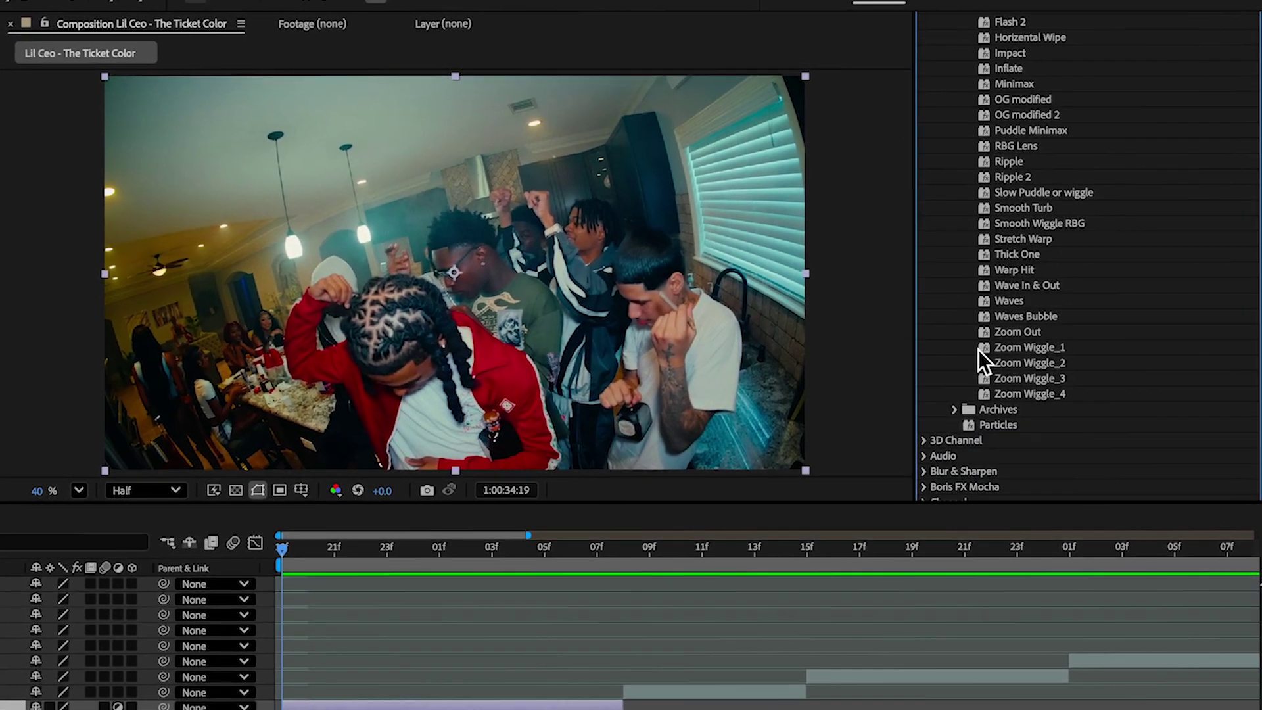
scroll(986, 126, "up", 3)
scroll(977, 125, "down", 2)
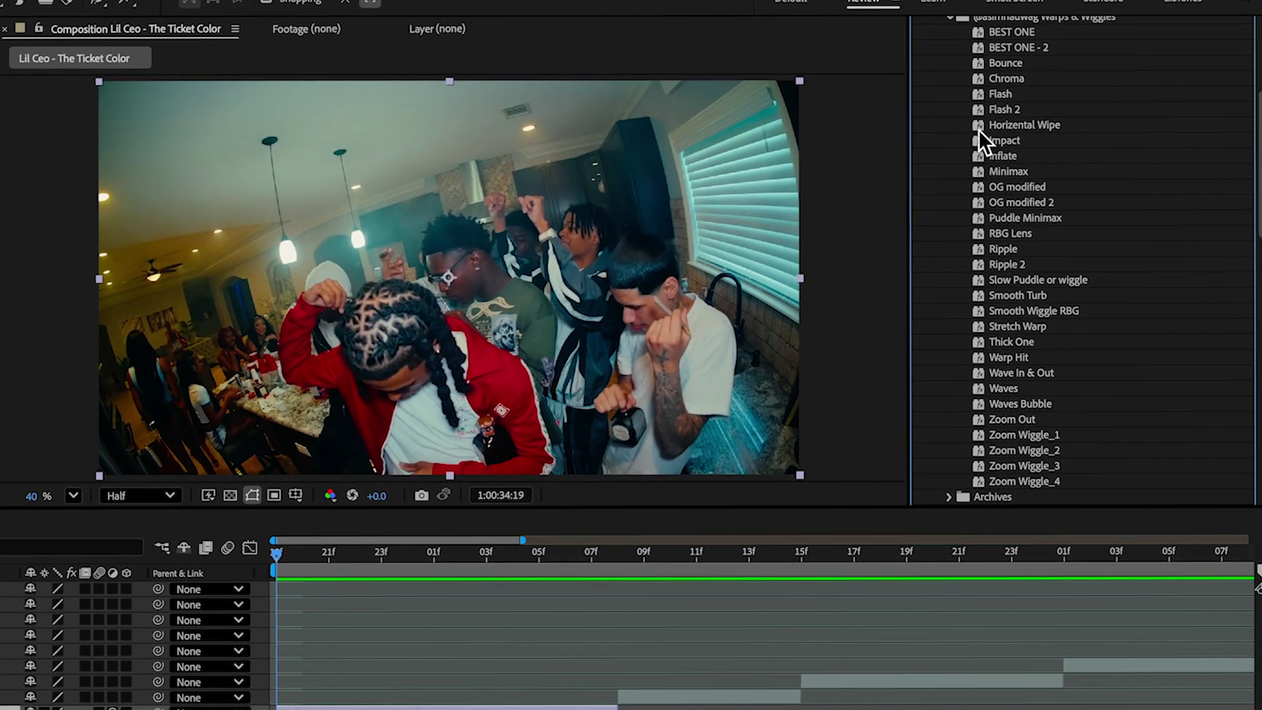
scroll(1032, 180, "up", 2)
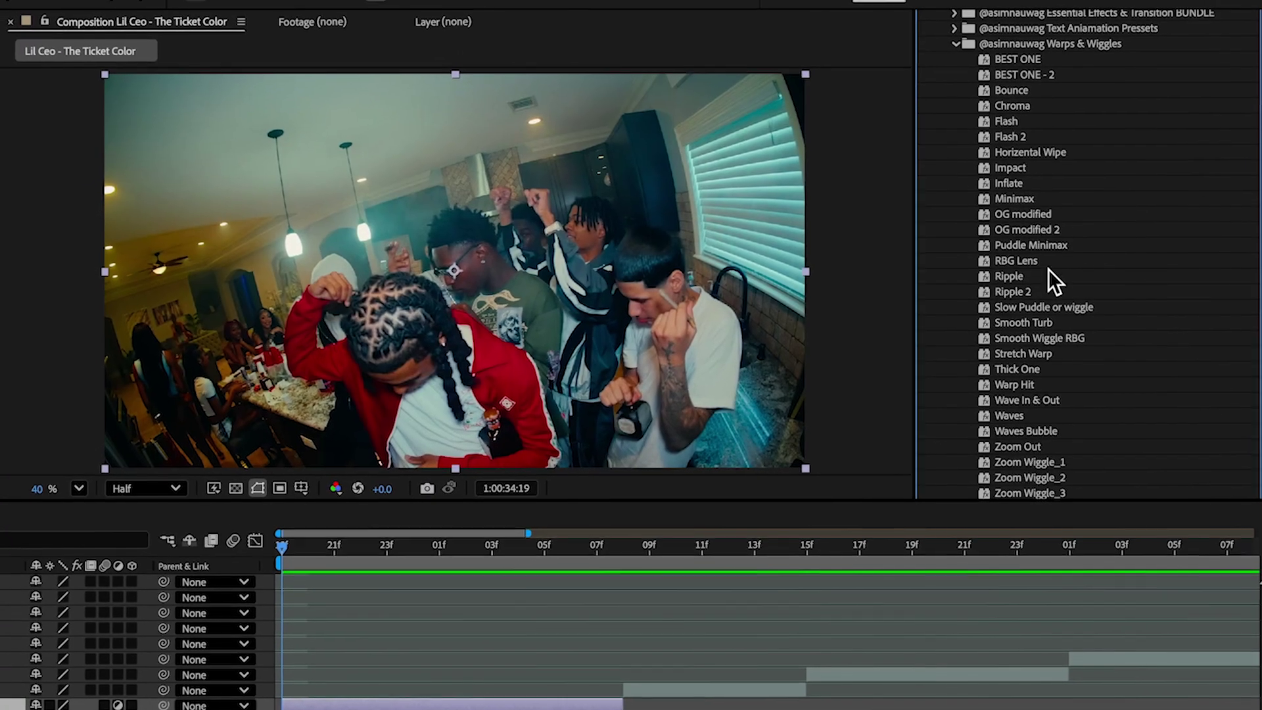
scroll(1046, 271, "down", 6)
scroll(1043, 272, "up", 4)
scroll(999, 177, "up", 3)
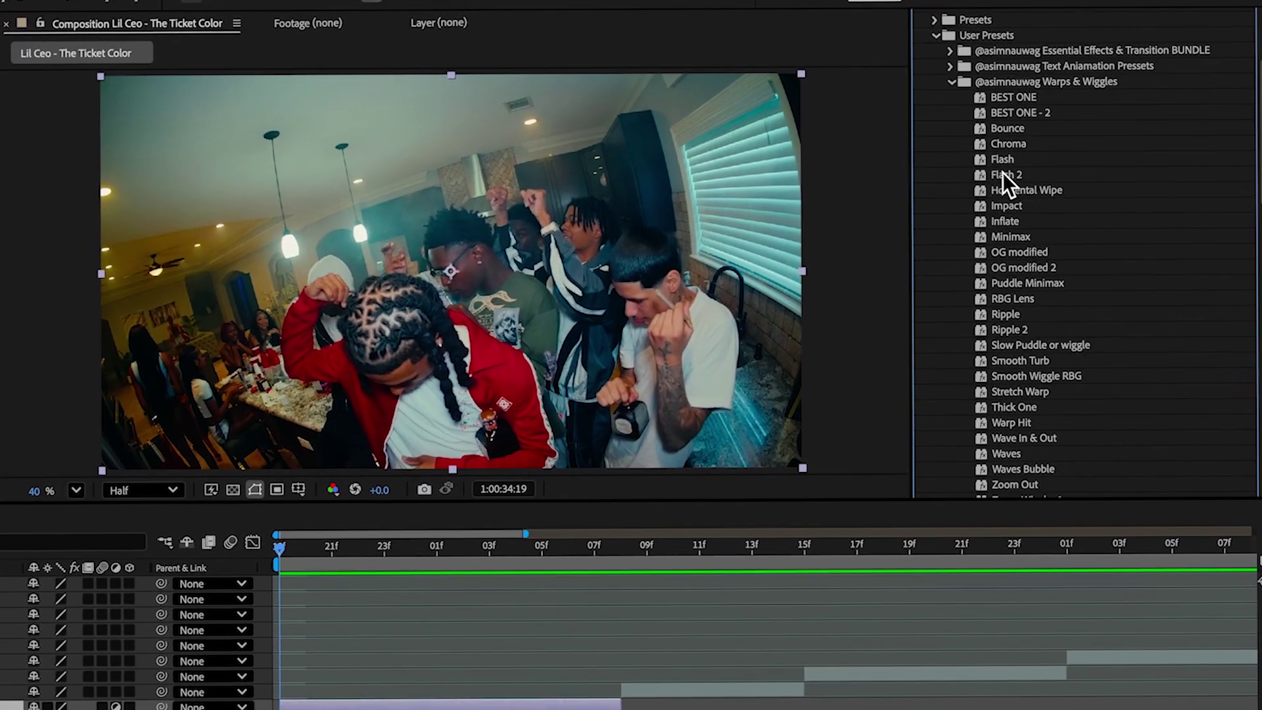
scroll(1026, 211, "down", 3)
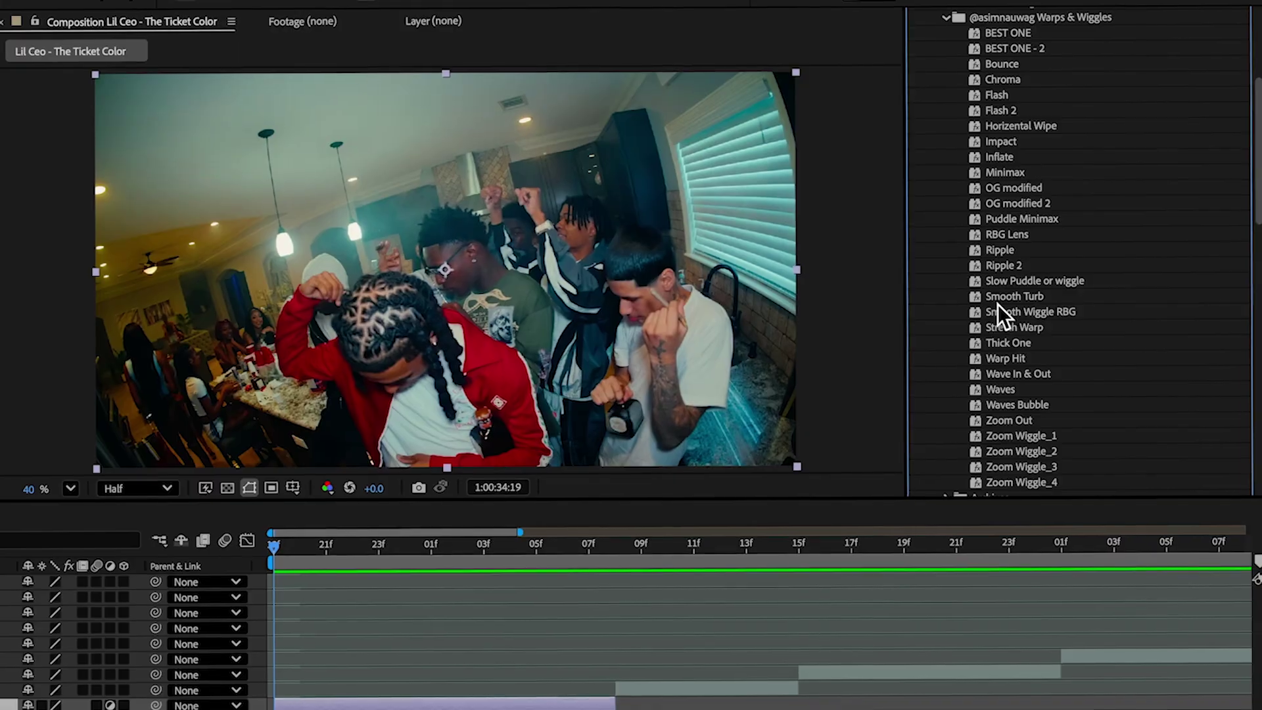
Drop the Smooth Turb preset onto Adjustment Layer 1 and preview the swirl at the first cut
left_click_drag(996, 297, 595, 579)
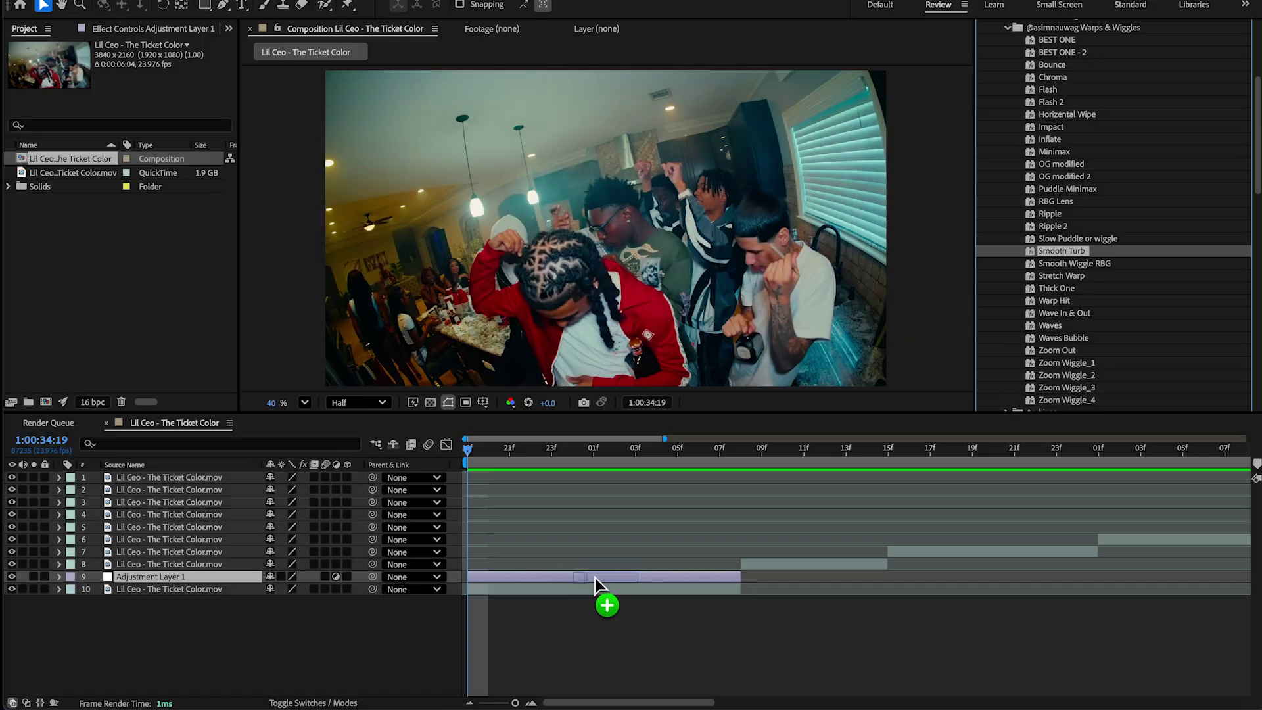
key("space")
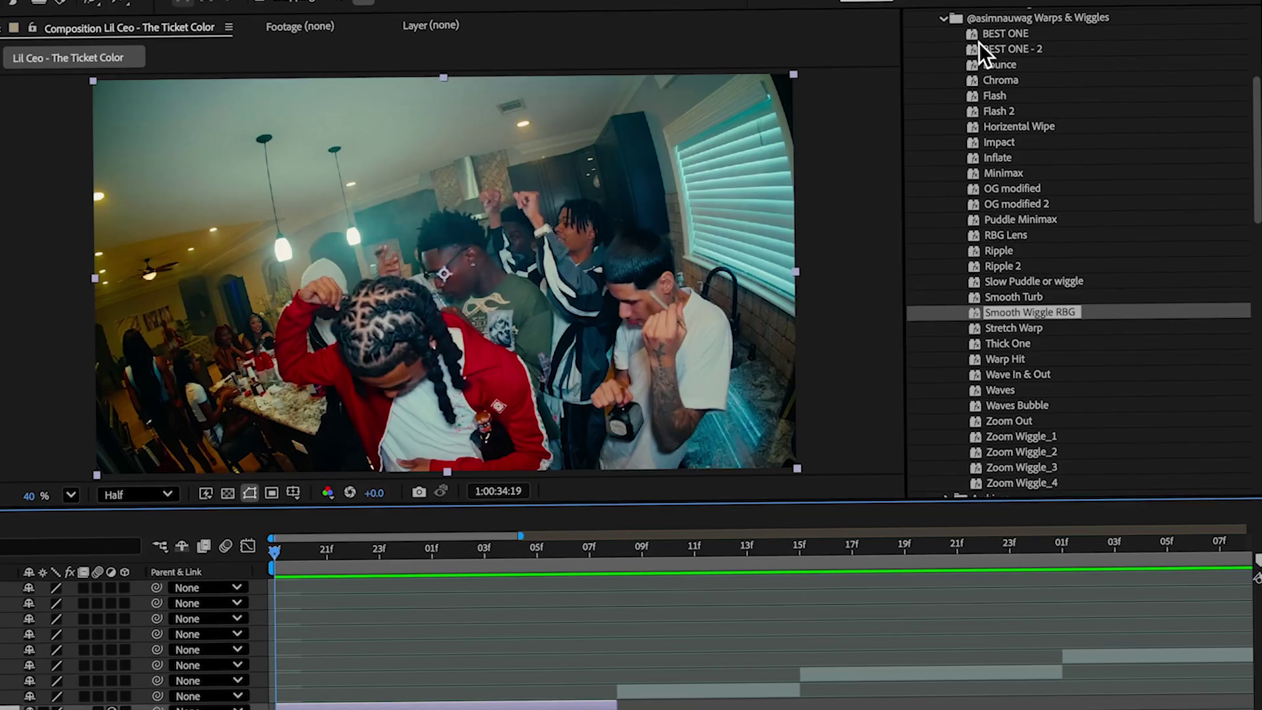
left_click(1057, 40)
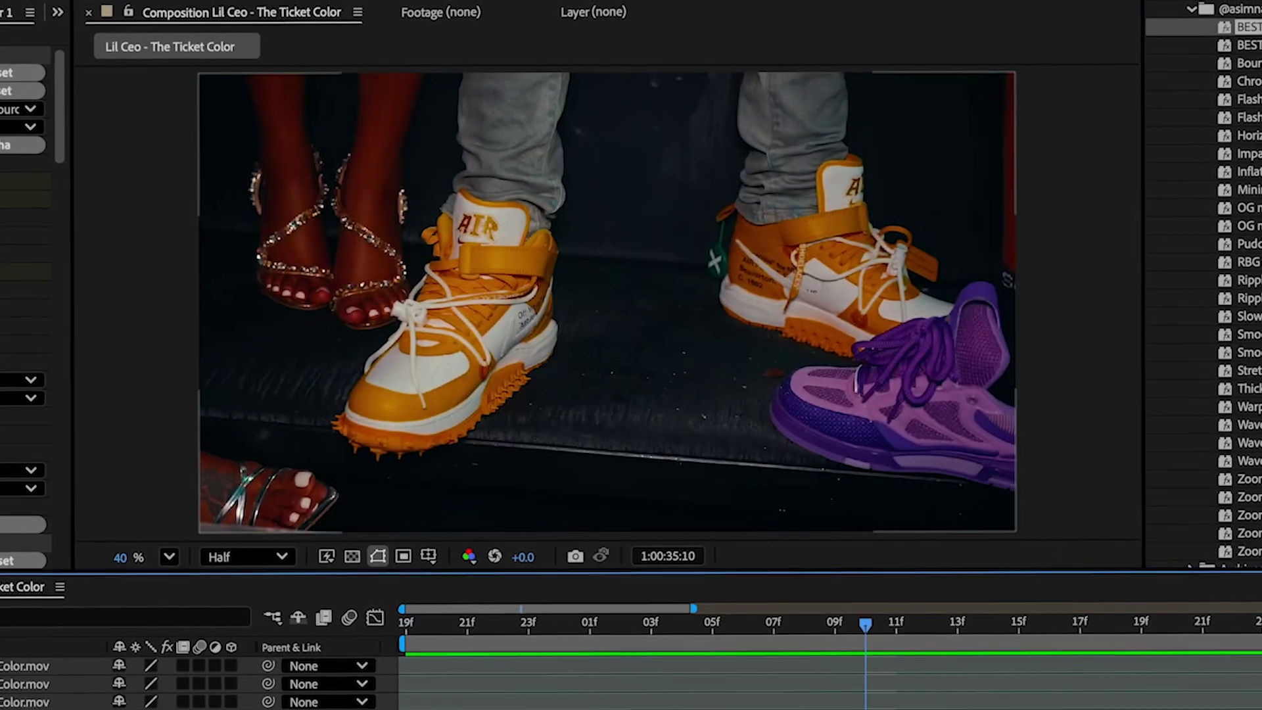
key("space")
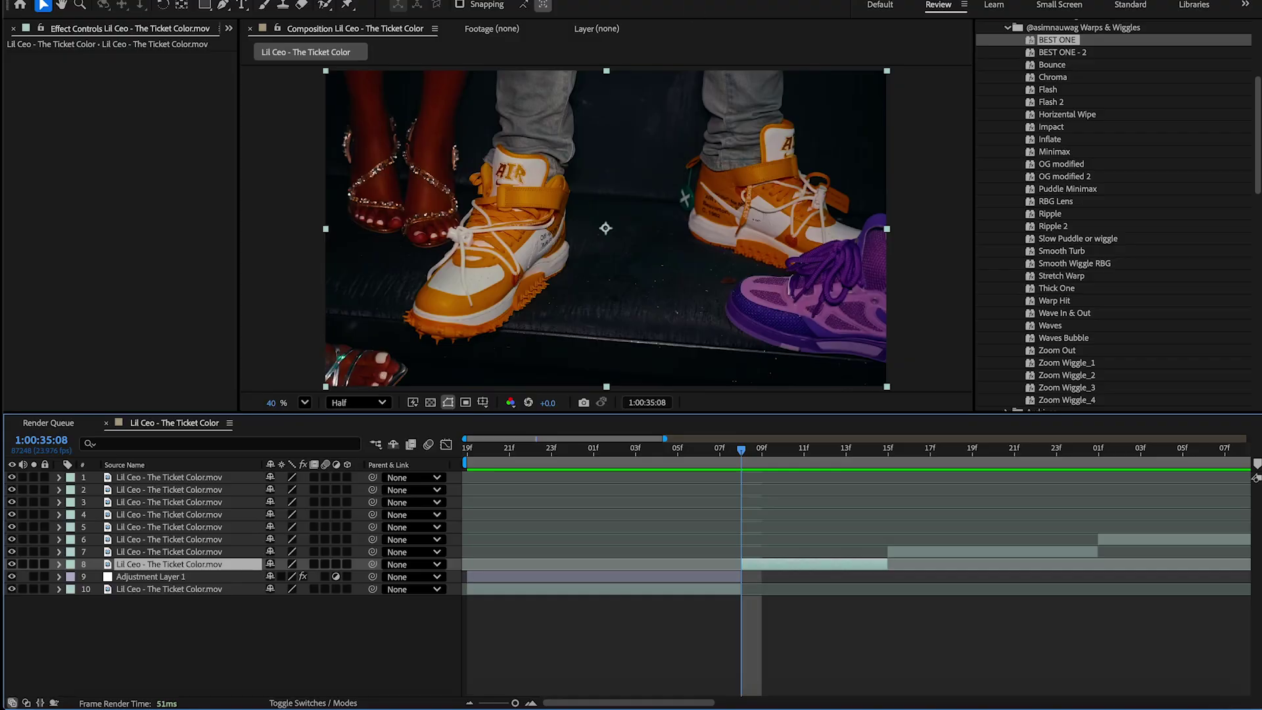
Apply the Zoom Out preset as a new adjustment layer ending at the current time
left_click(1058, 350)
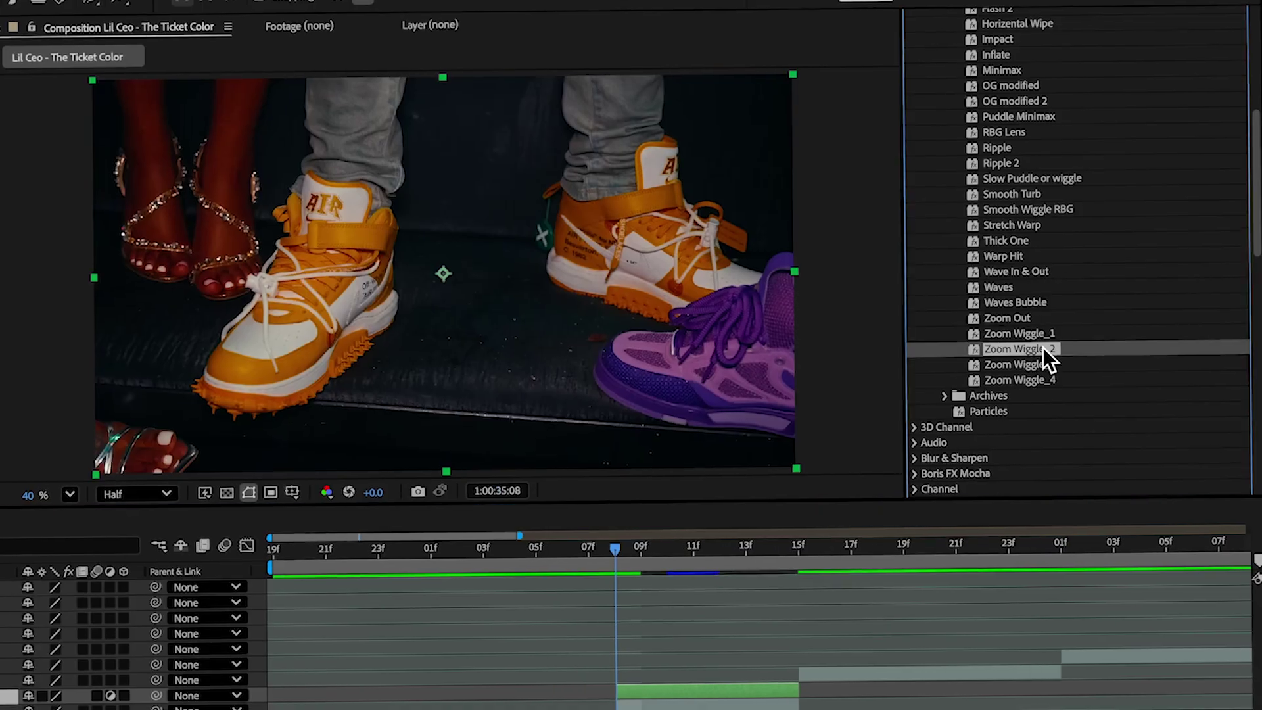
double_click(1007, 320)
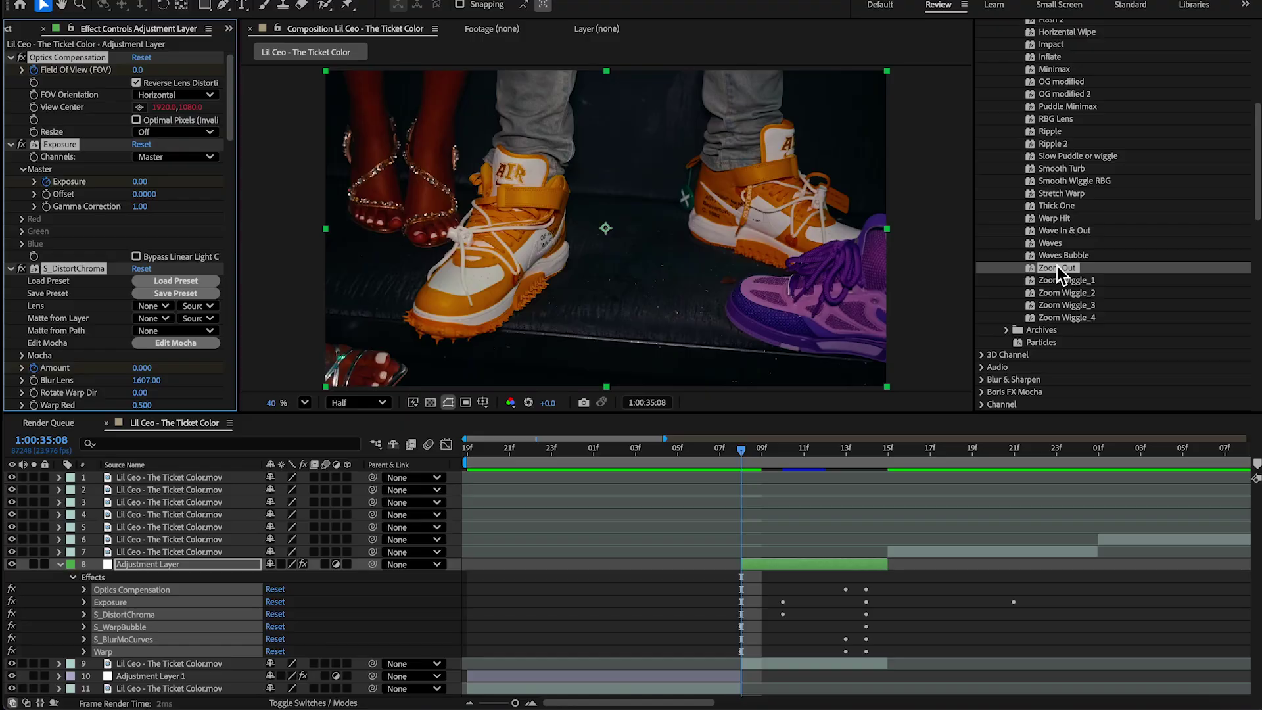
scroll(794, 567, "down", 3)
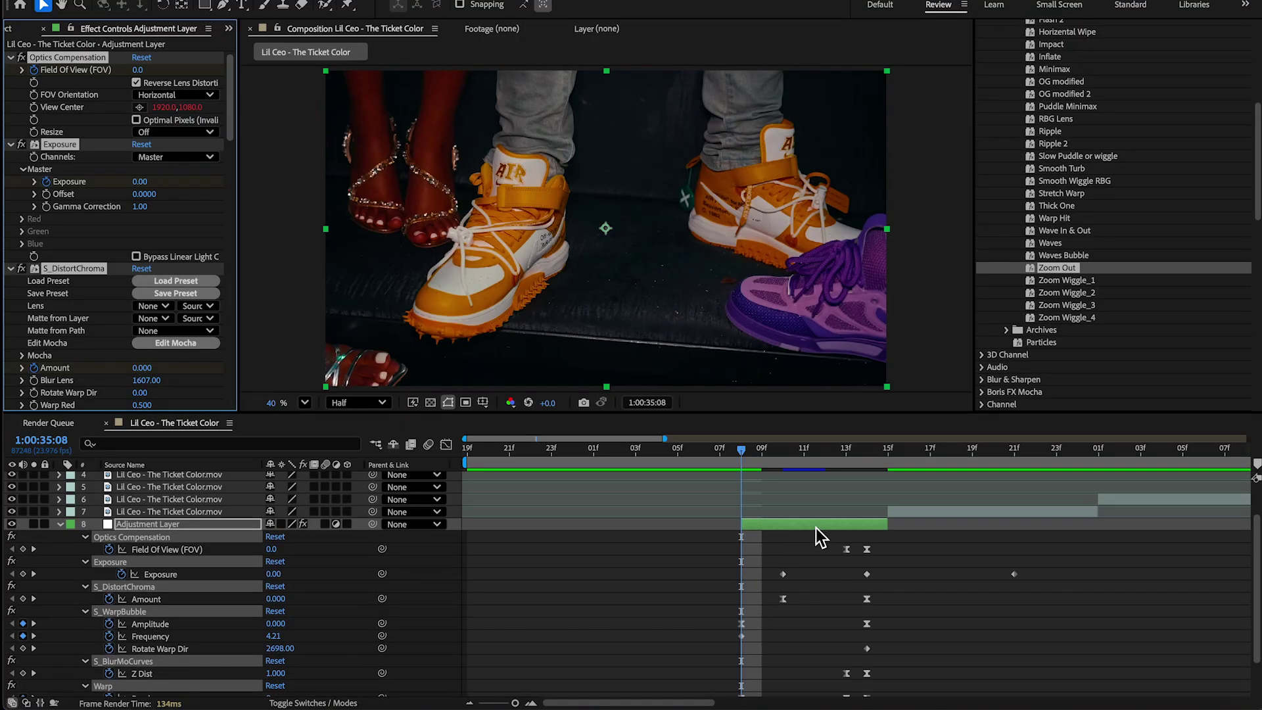
left_click_drag(816, 525, 680, 526)
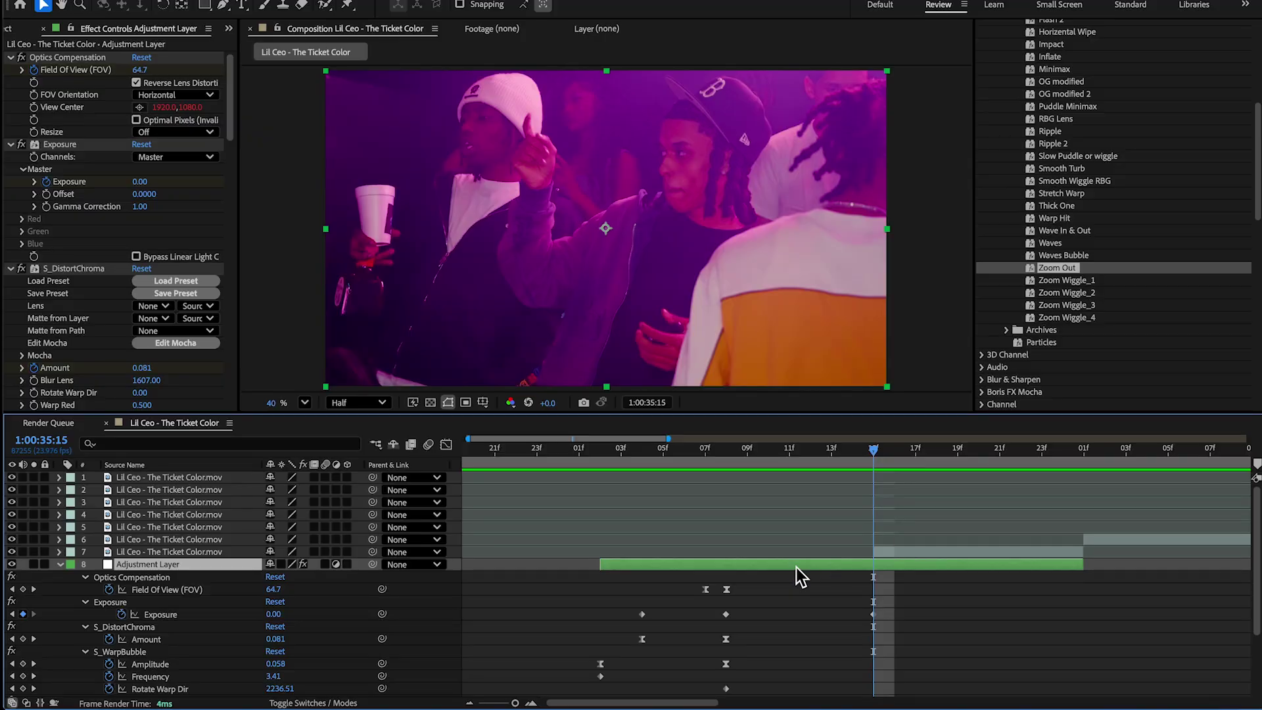
Duplicate the Zoom Out layer, move copies up to layers 7 and 6, and preview the transition
key("ctrl+d")
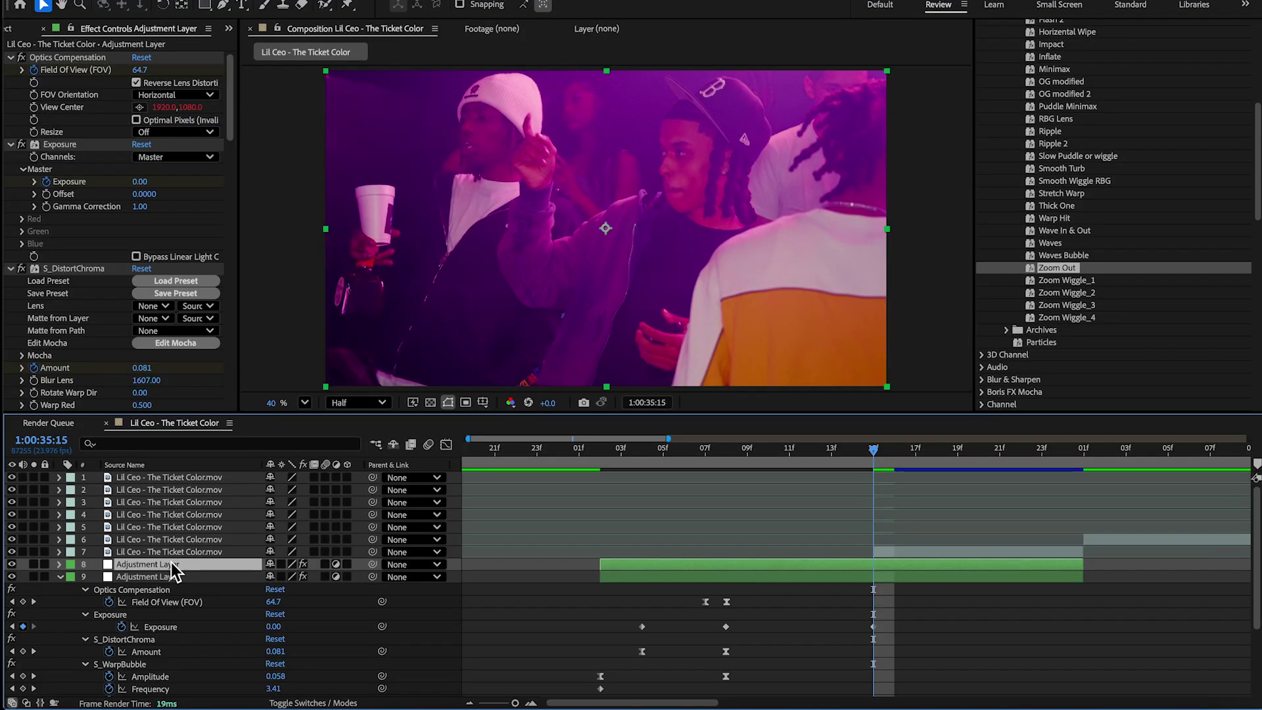
left_click_drag(169, 552, 171, 547)
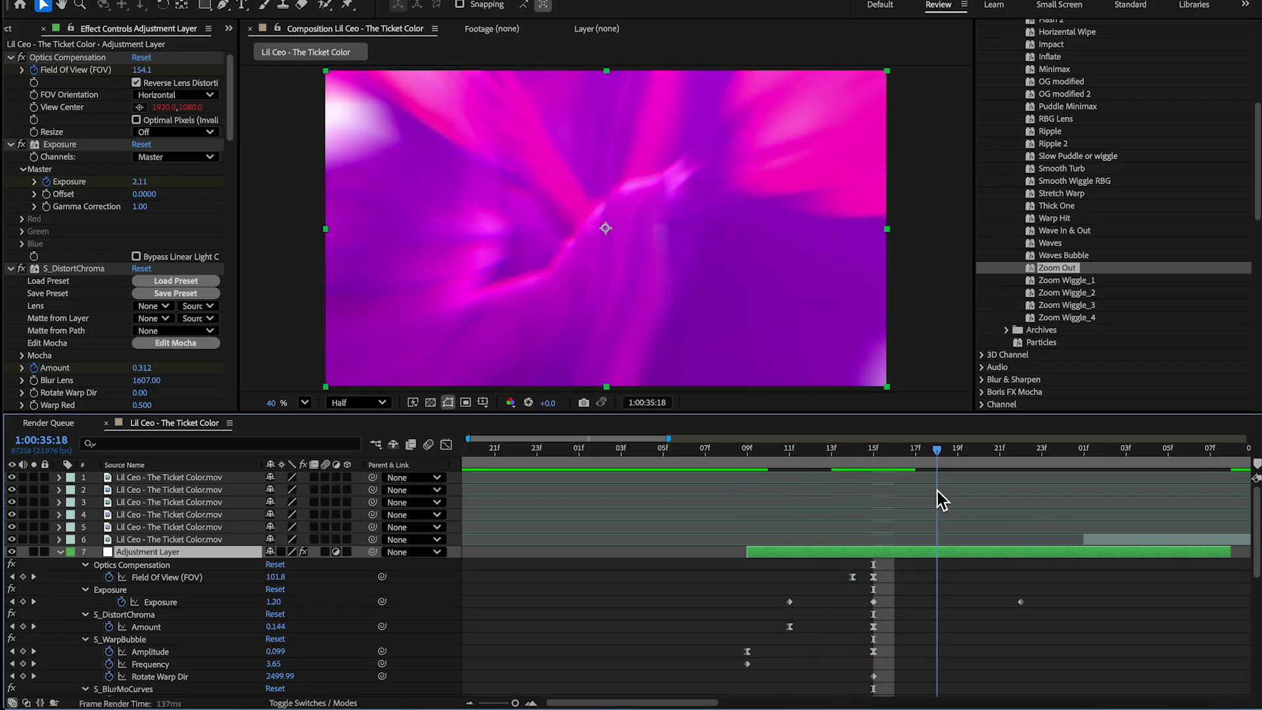
scroll(976, 498, "down", 1)
key("space")
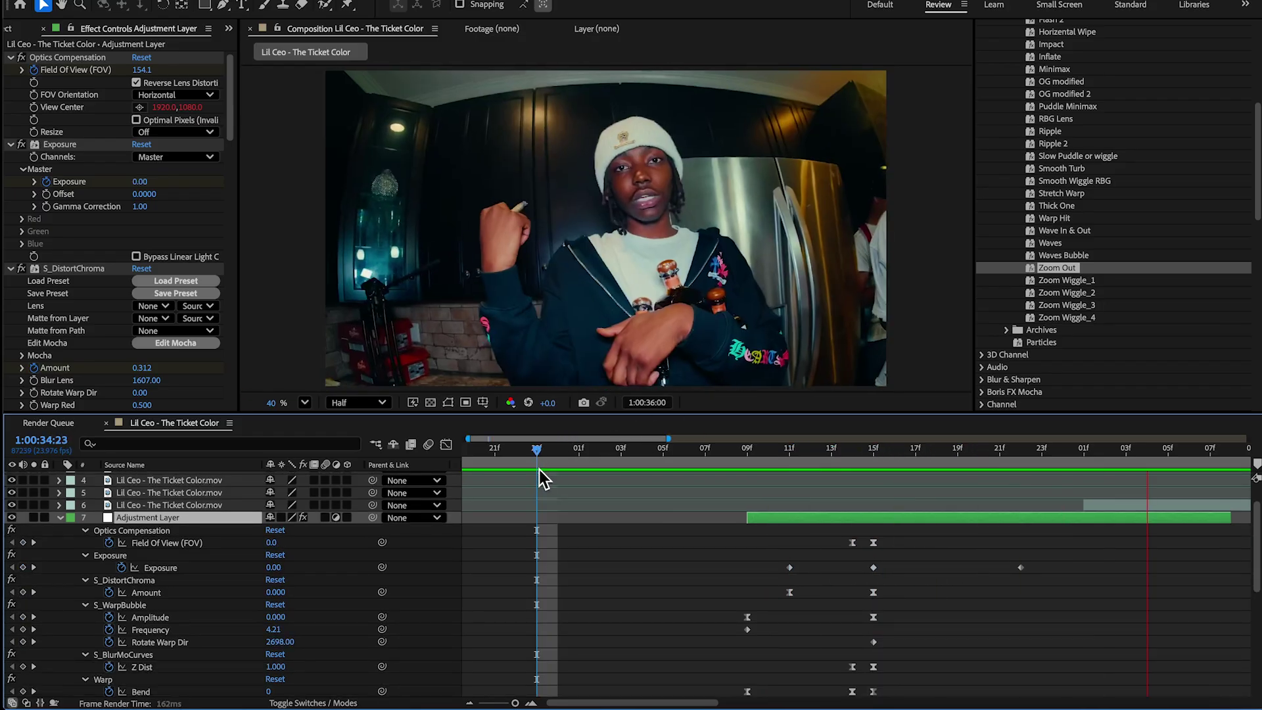
left_click(495, 447)
key("space")
scroll(861, 516, "up", 1)
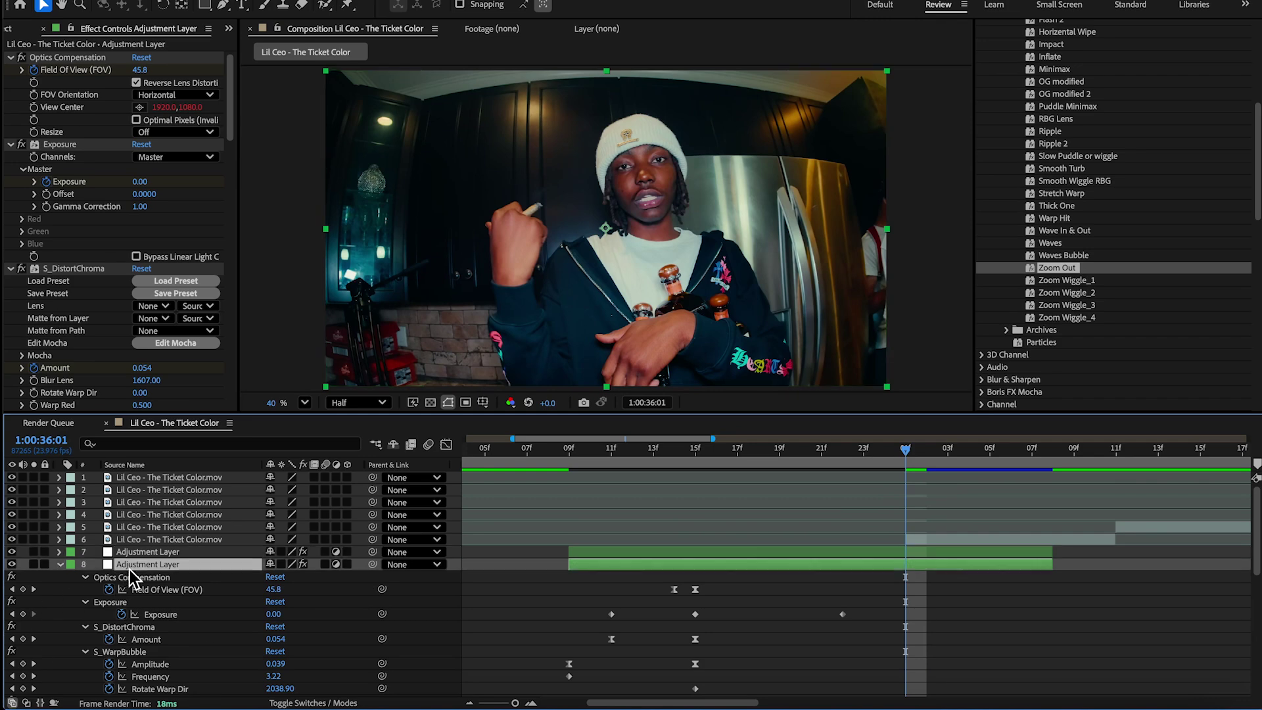
left_click_drag(134, 540, 133, 537)
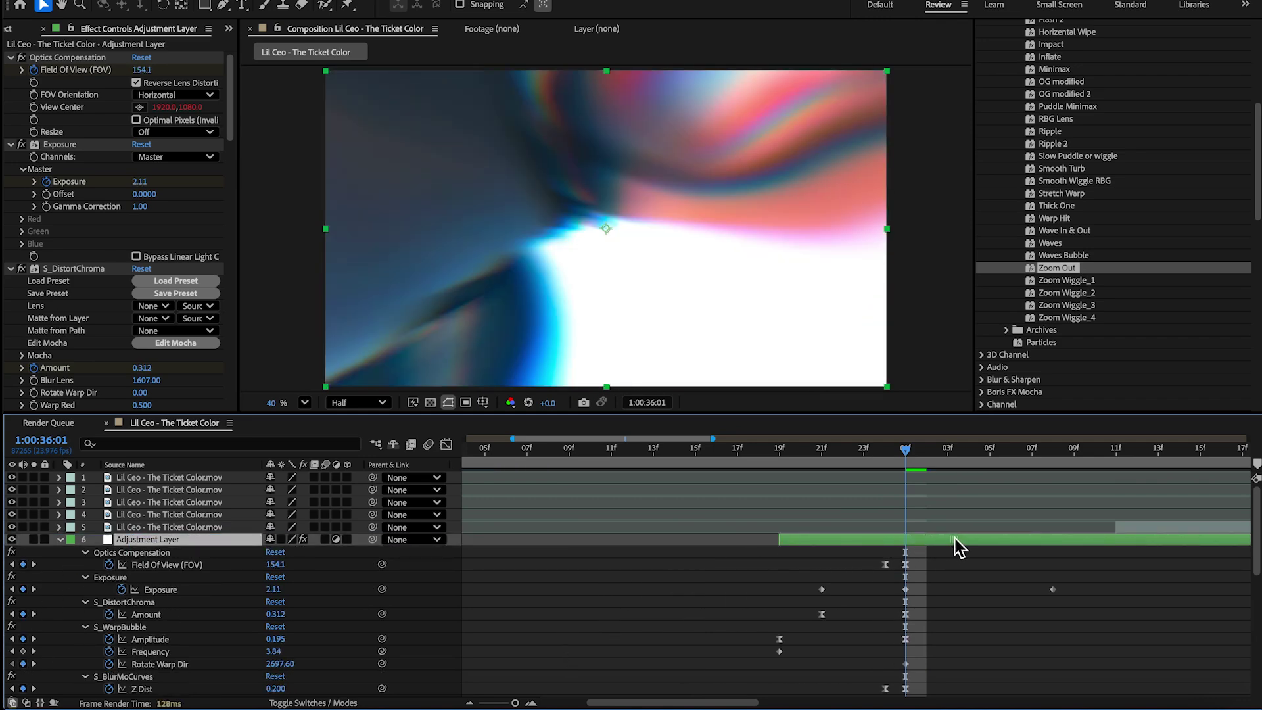
scroll(263, 592, "down", 5)
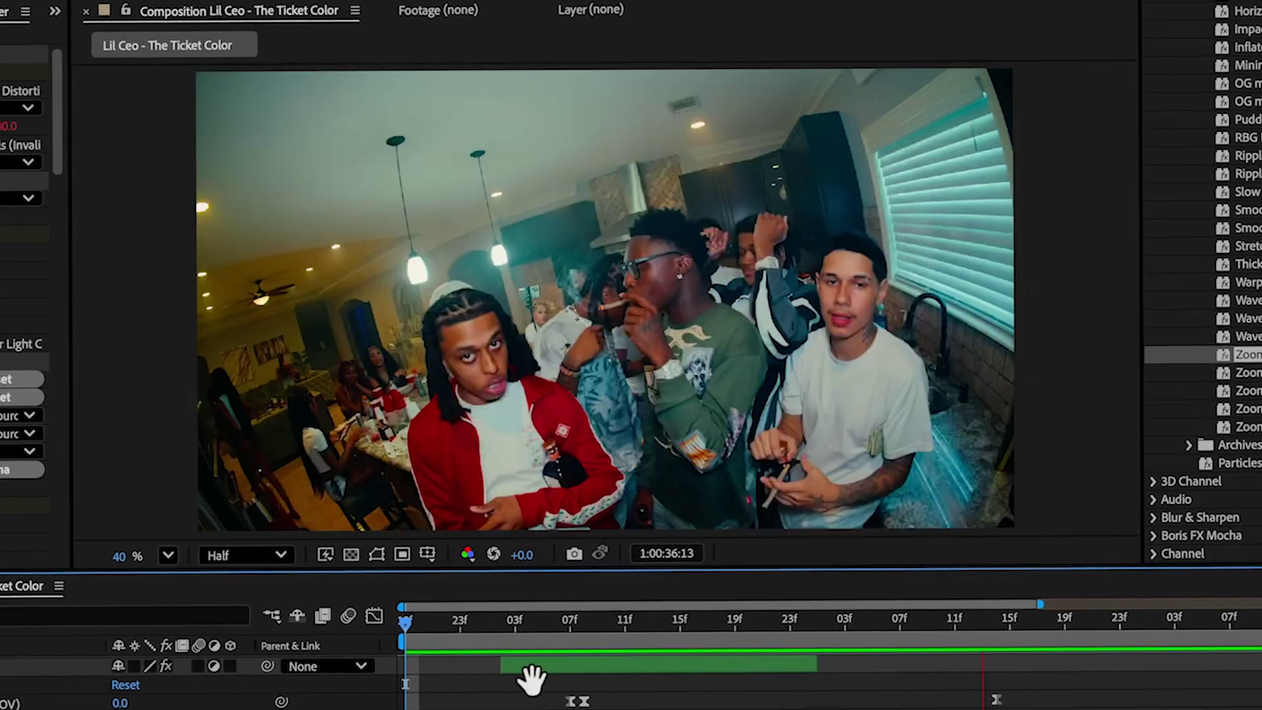
Stop playback and scrub to frame 1:00:36:01 to inspect the transition's effects
key("space")
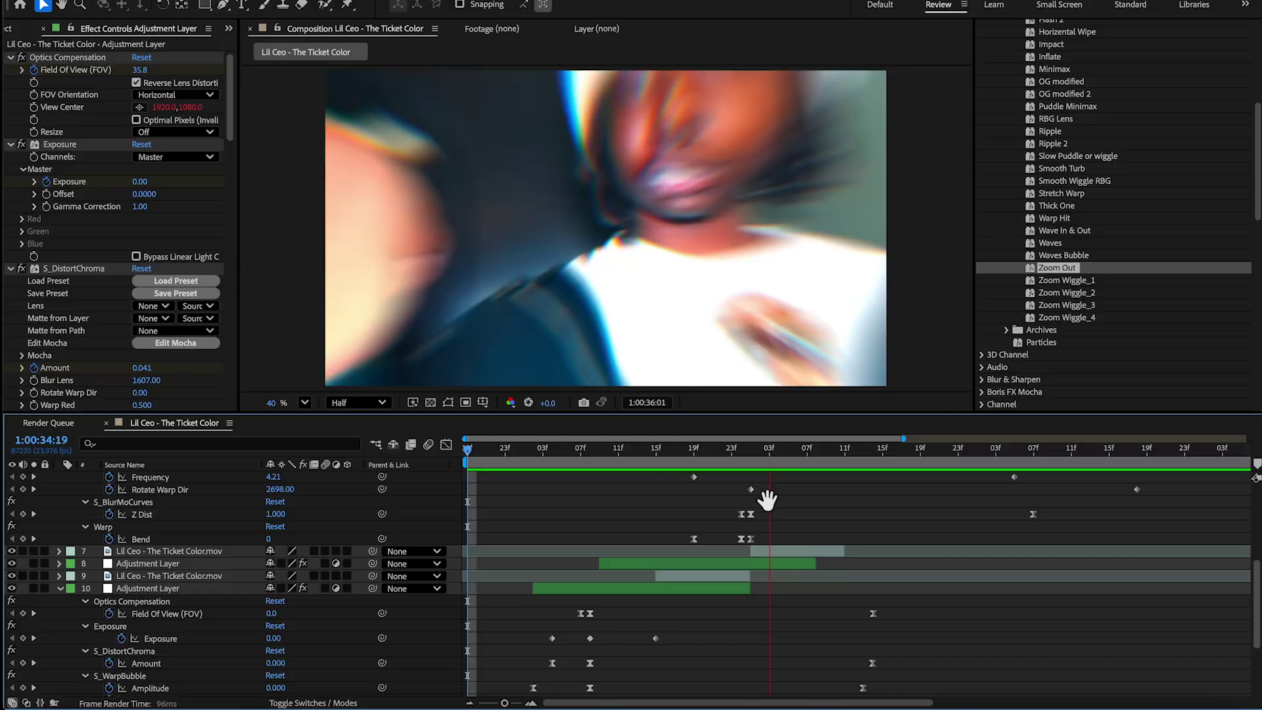
left_click(557, 464)
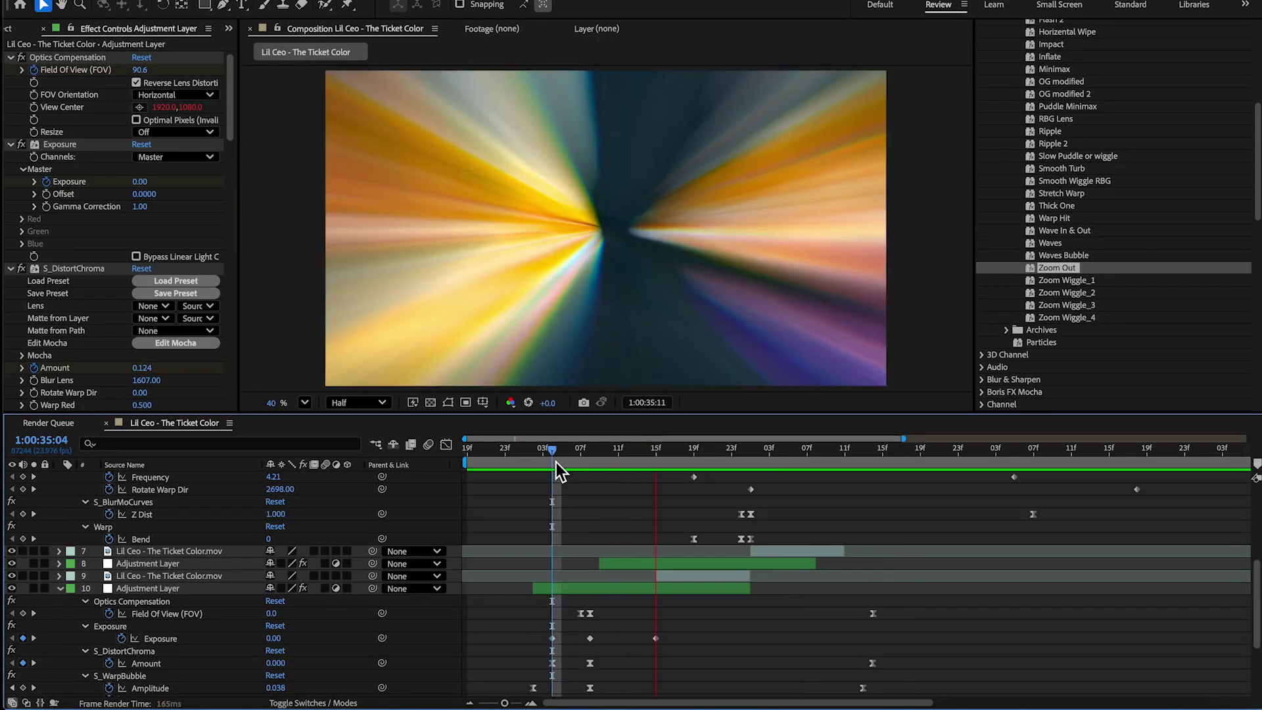
scroll(592, 460, "up", 2)
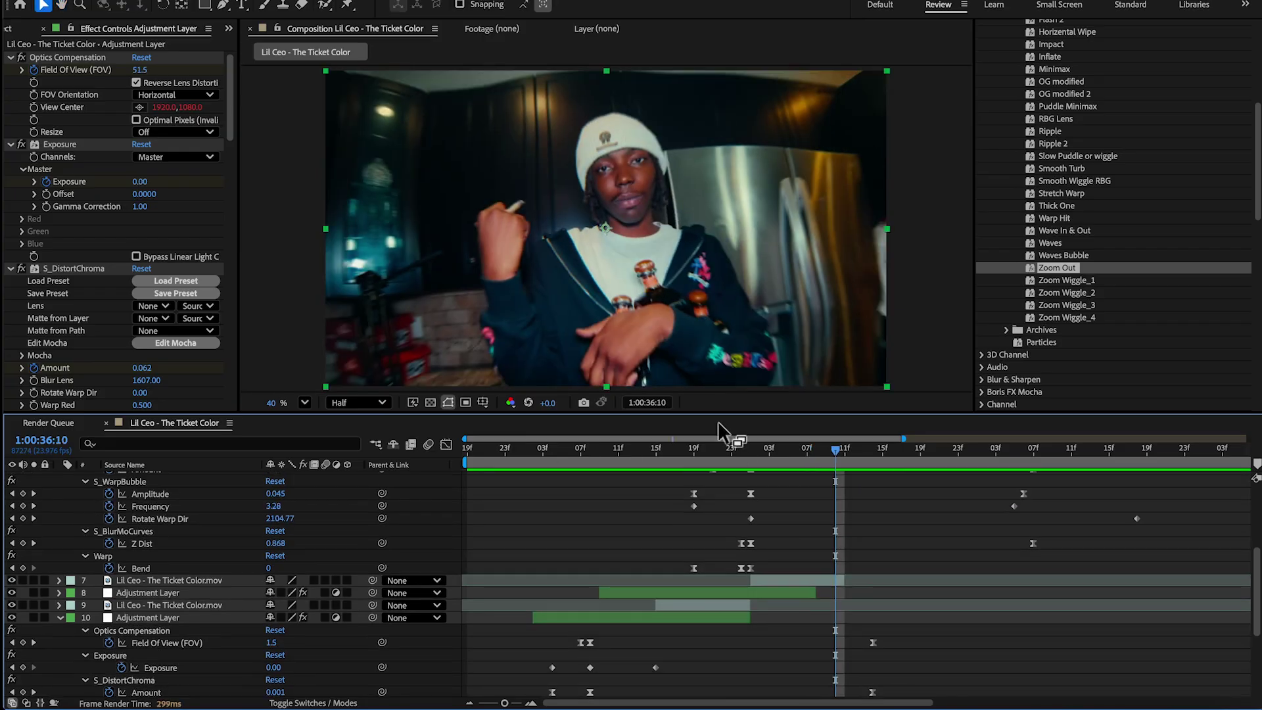
left_click_drag(720, 454, 800, 469)
scroll(783, 464, "up", 5)
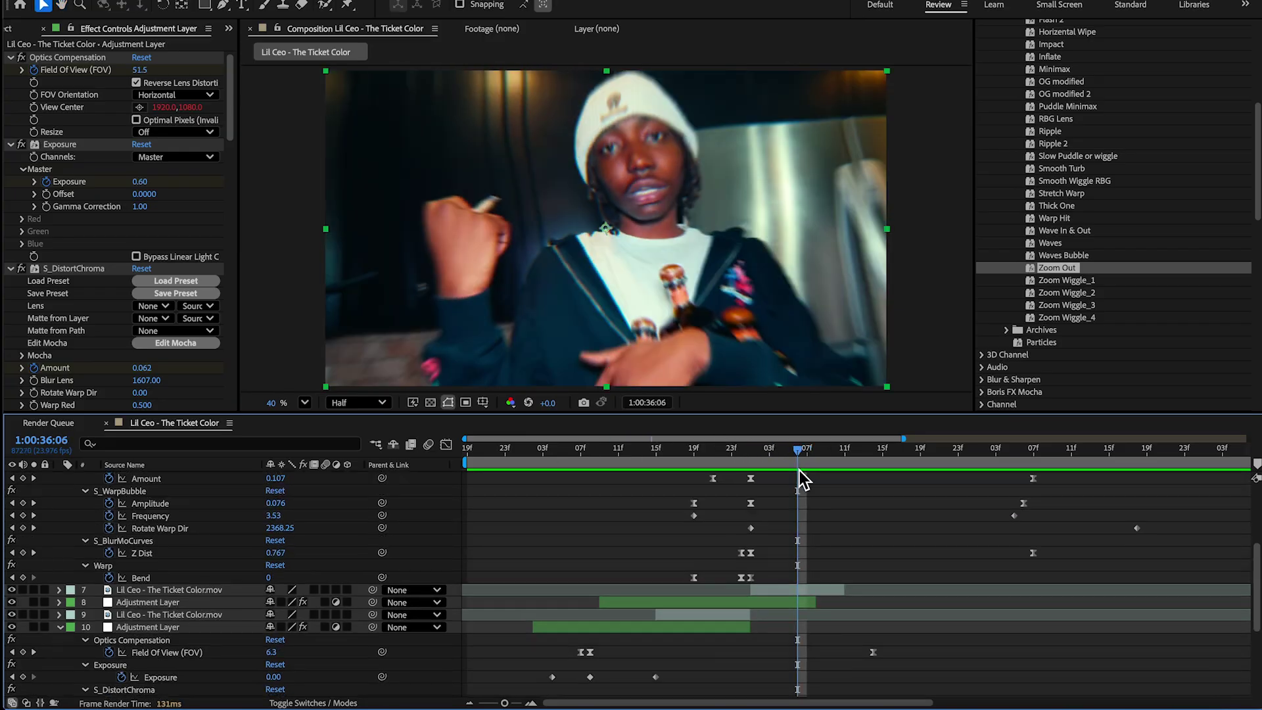
scroll(800, 469, "up", 2)
left_click(718, 451)
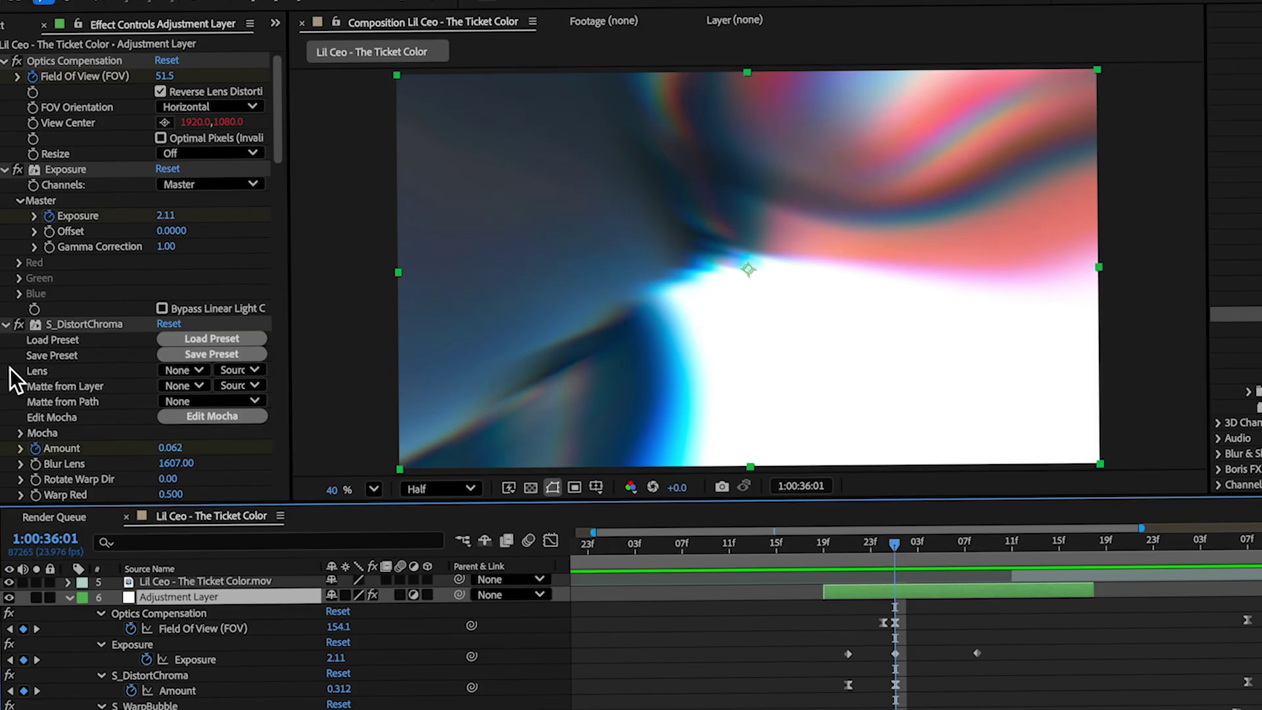
scroll(109, 288, "down", 4)
scroll(110, 285, "down", 2)
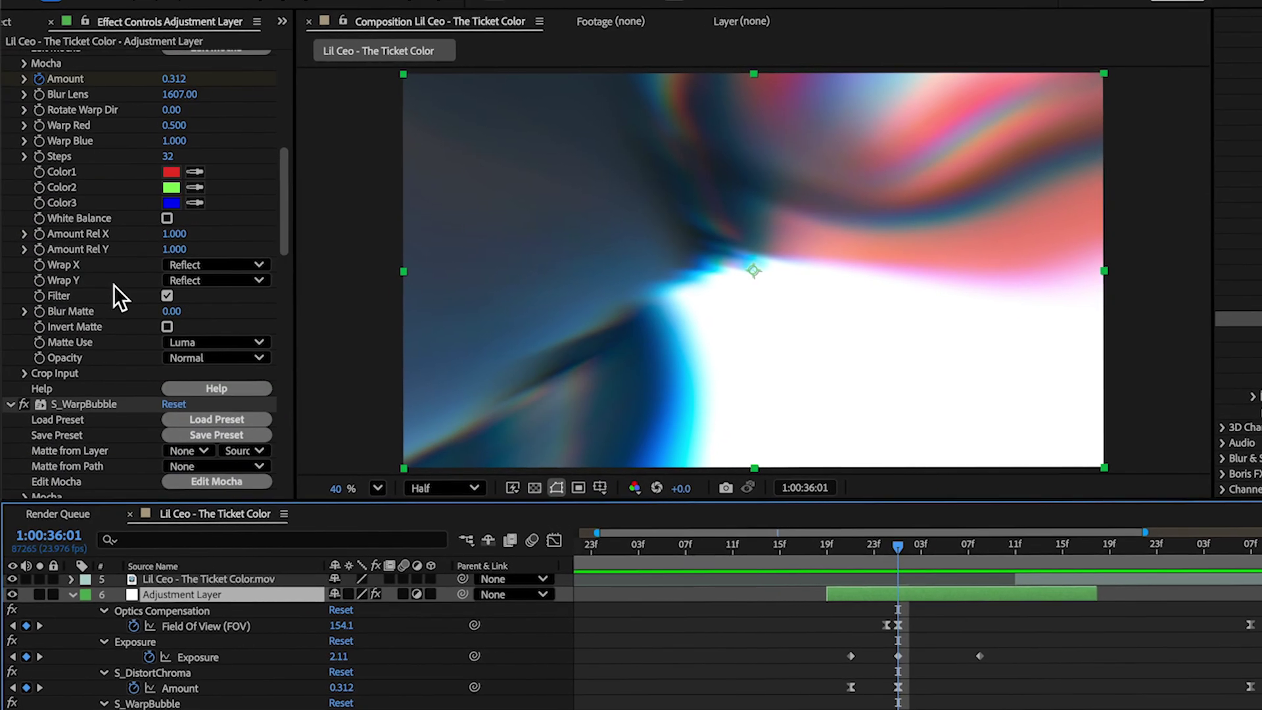
scroll(114, 291, "down", 5)
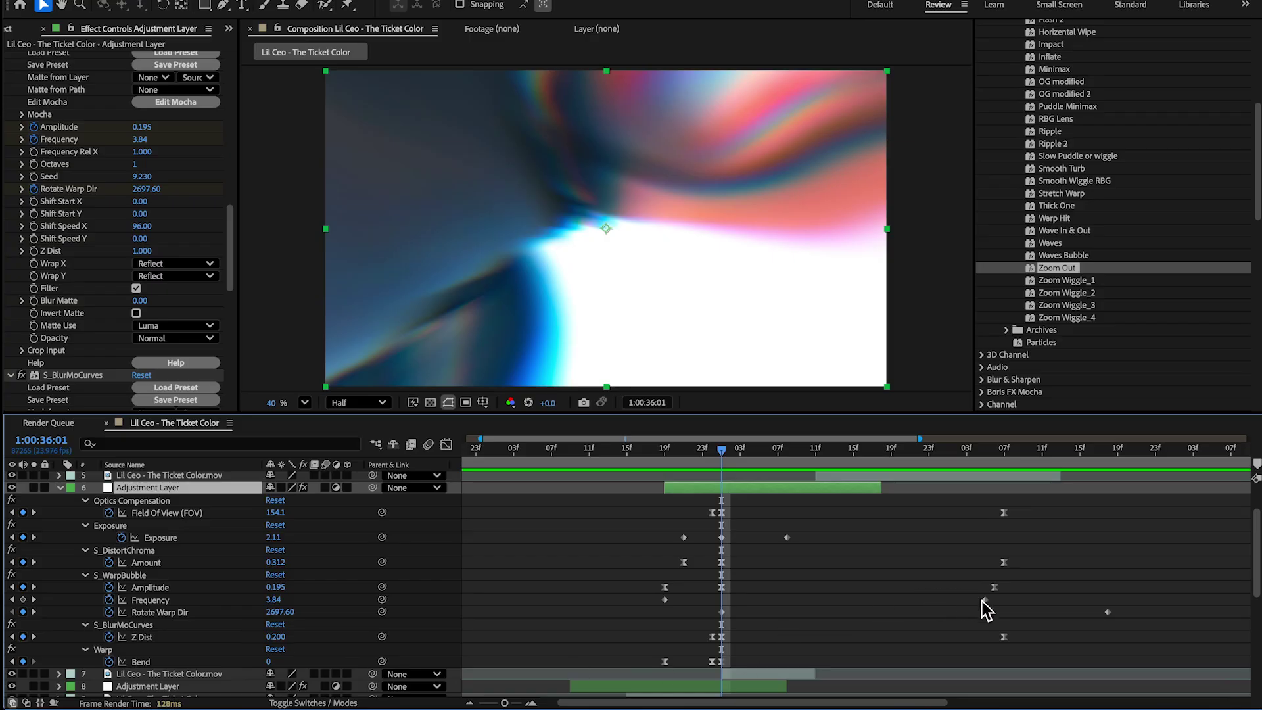
Drag the S_WarpBubble Frequency keyframe earlier and step back one frame
left_click_drag(985, 600, 836, 599)
left_click(731, 454)
key("Page_Up")
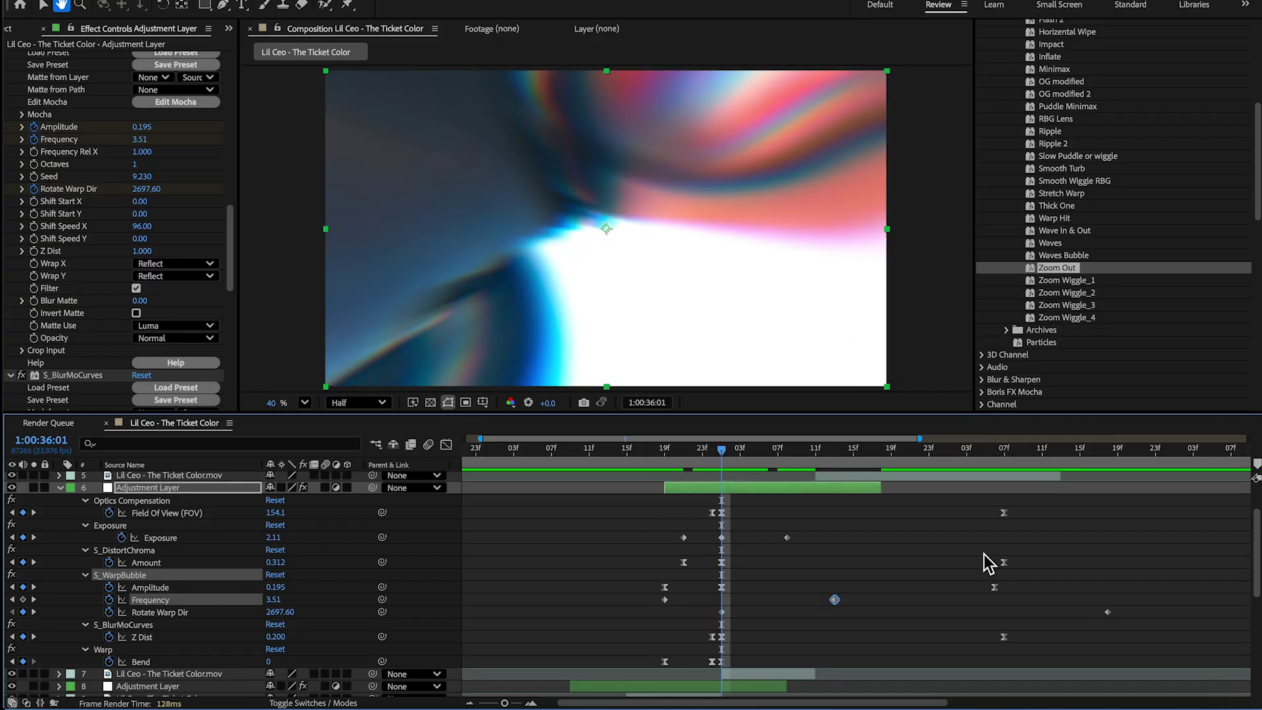
key("space")
scroll(845, 514, "up", 3)
Create a new adjustment layer at the layer 5 cut and apply the Warp Hit preset
left_click(816, 525)
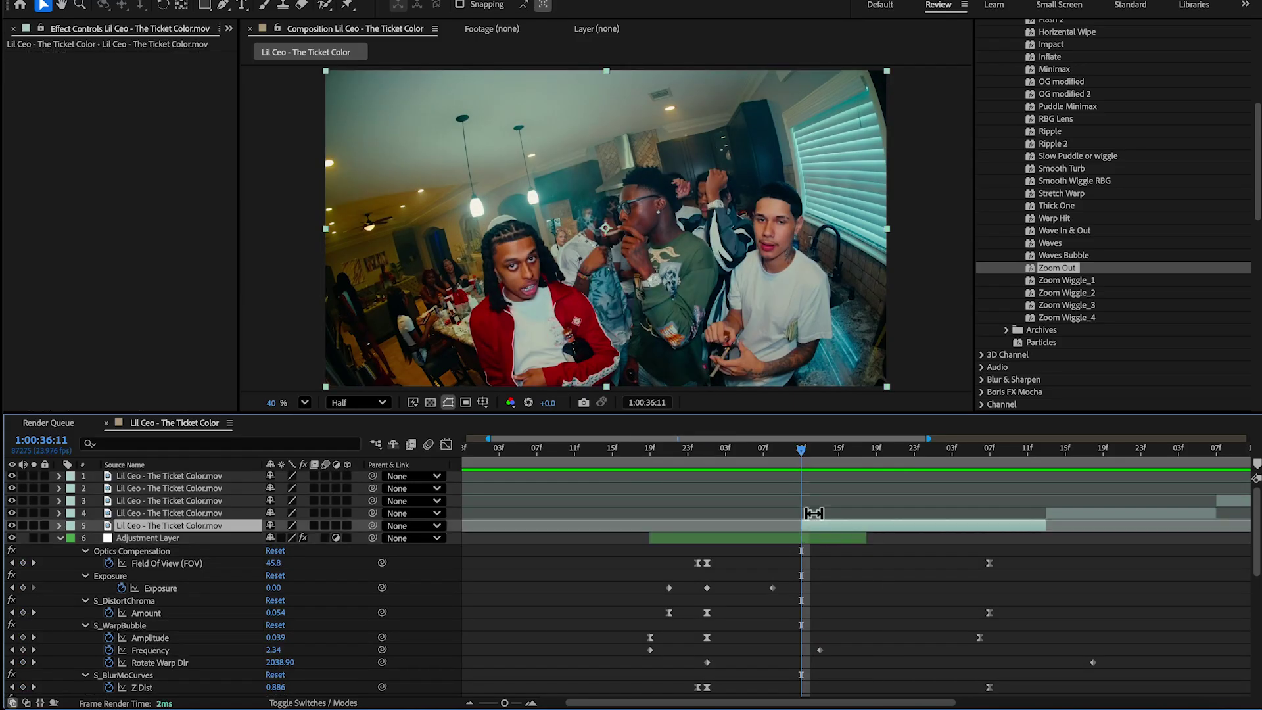
key("ctrl+alt+y")
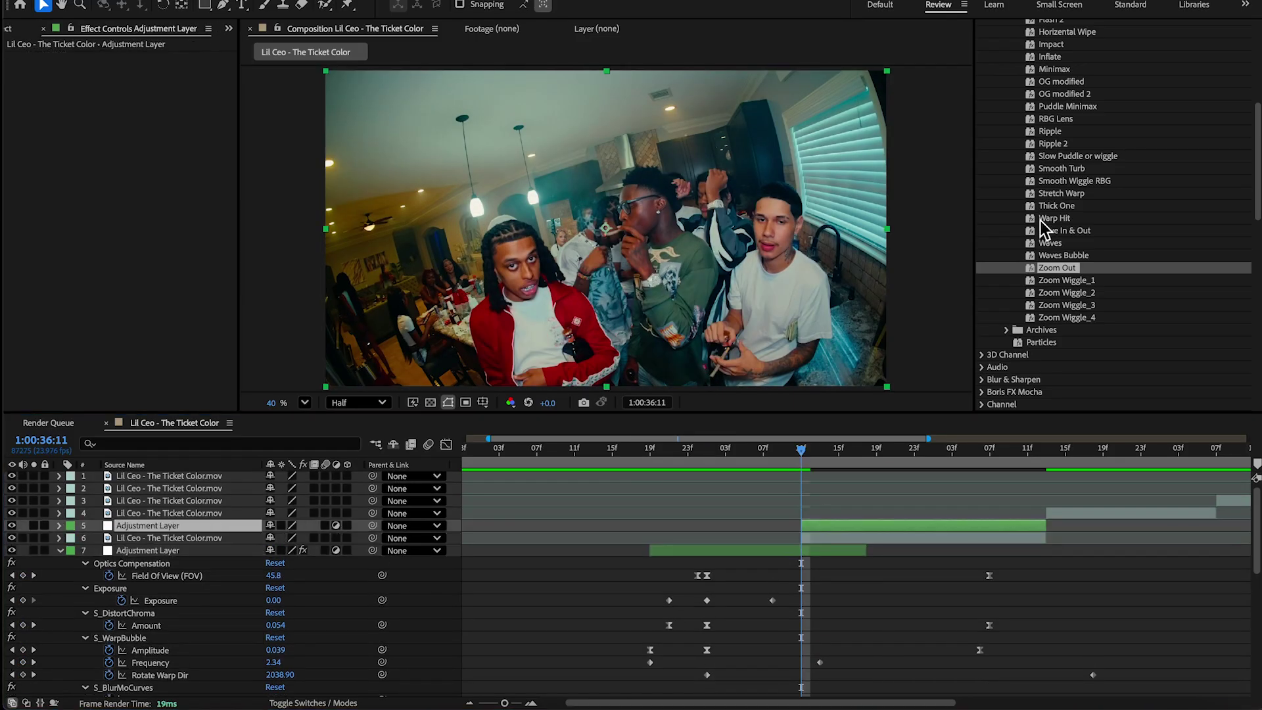
scroll(1078, 173, "up", 3)
scroll(1080, 234, "up", 2)
left_click_drag(1054, 319, 812, 526)
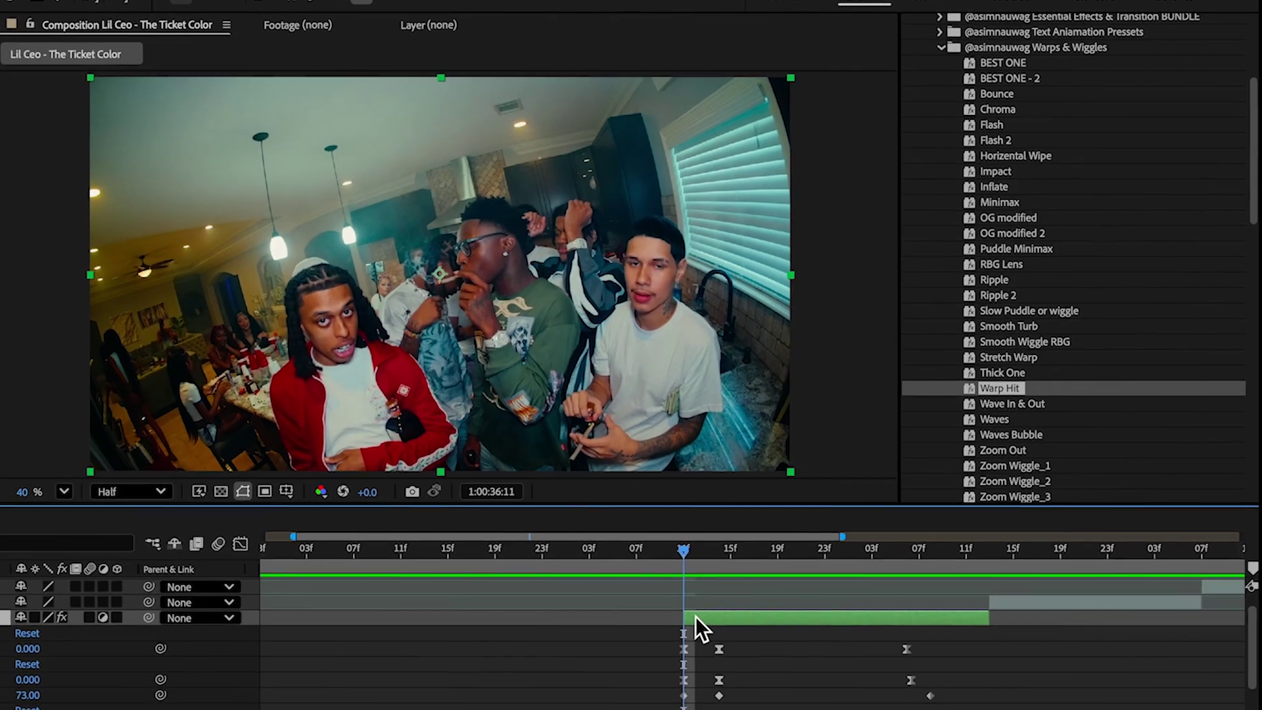
mouse_move(669, 451)
left_mouse_down()
mouse_move(796, 510)
mouse_move(729, 451)
left_mouse_up()
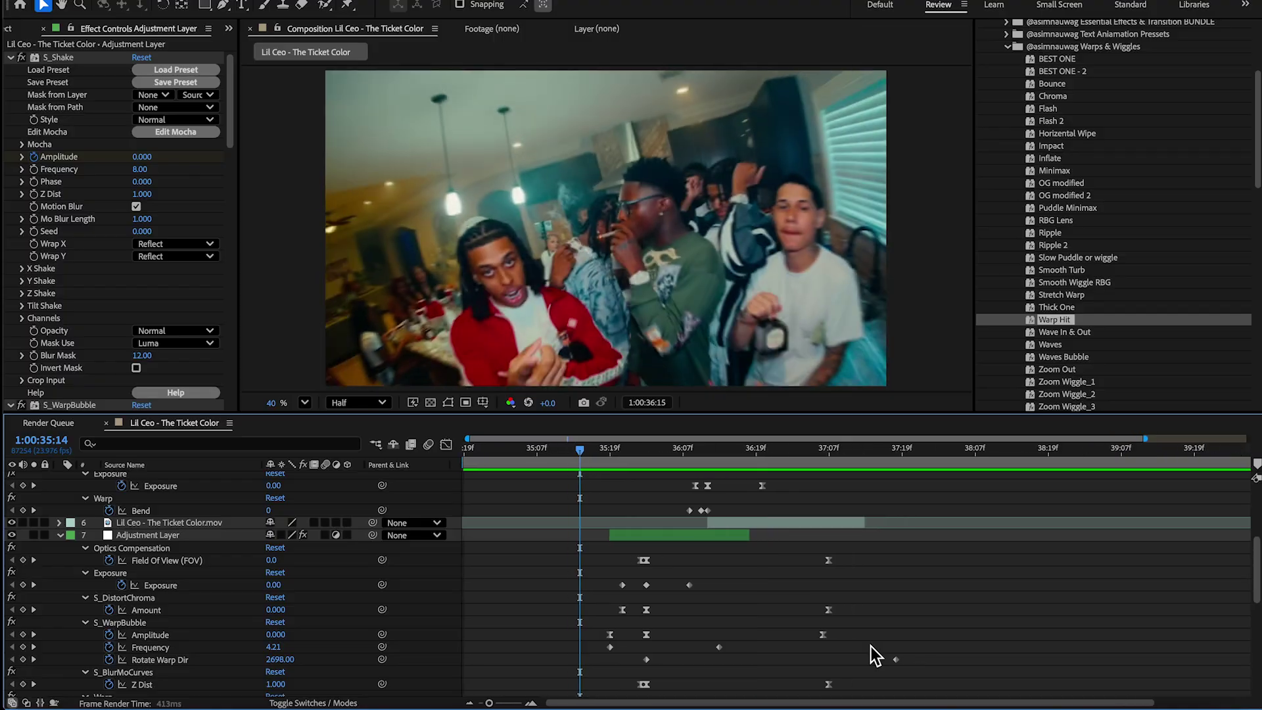
left_click(852, 450)
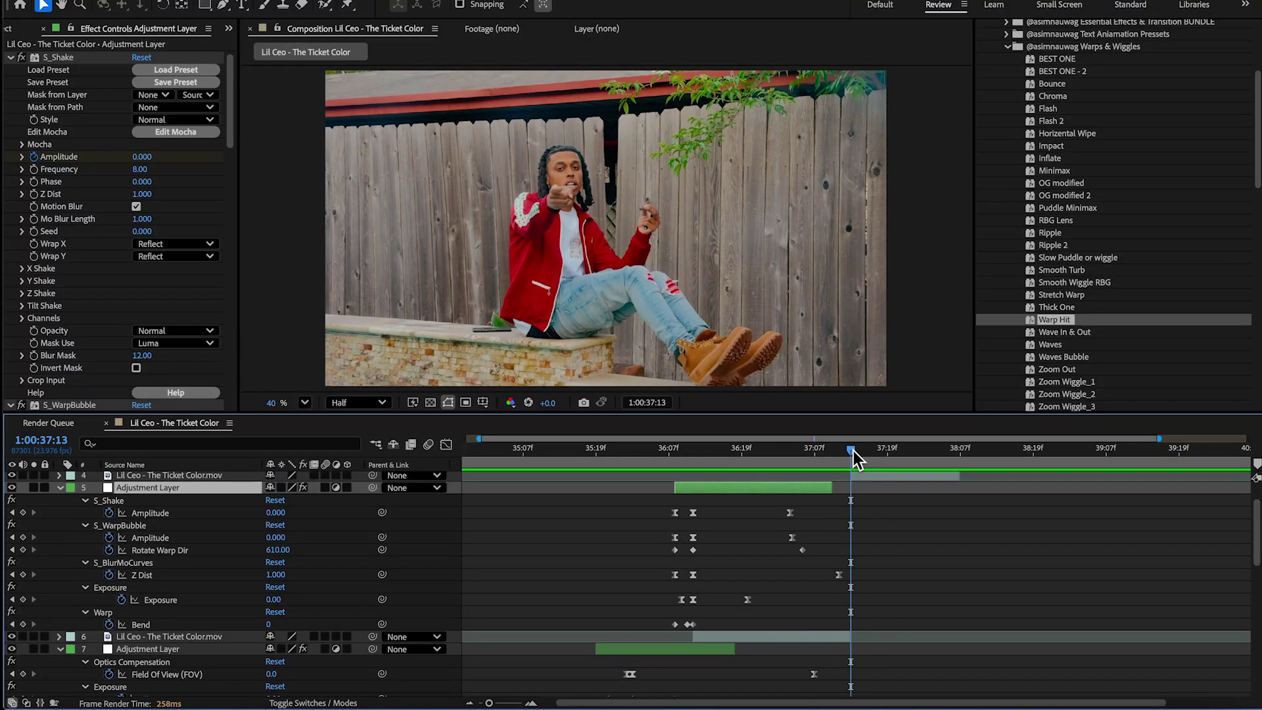
Apply the Wave In & Out preset with clip layer 4 selected and review from 1:00:36:11
scroll(871, 481, "up", 1)
left_click(869, 484)
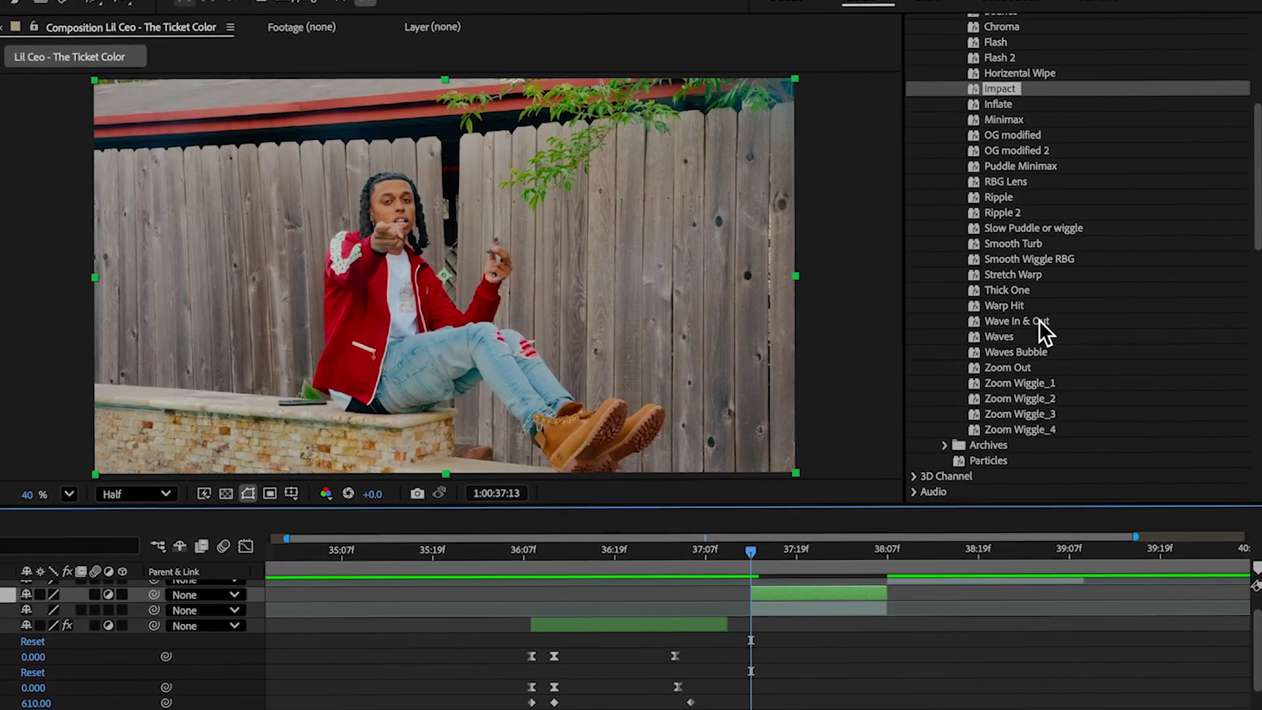
left_click(1056, 332)
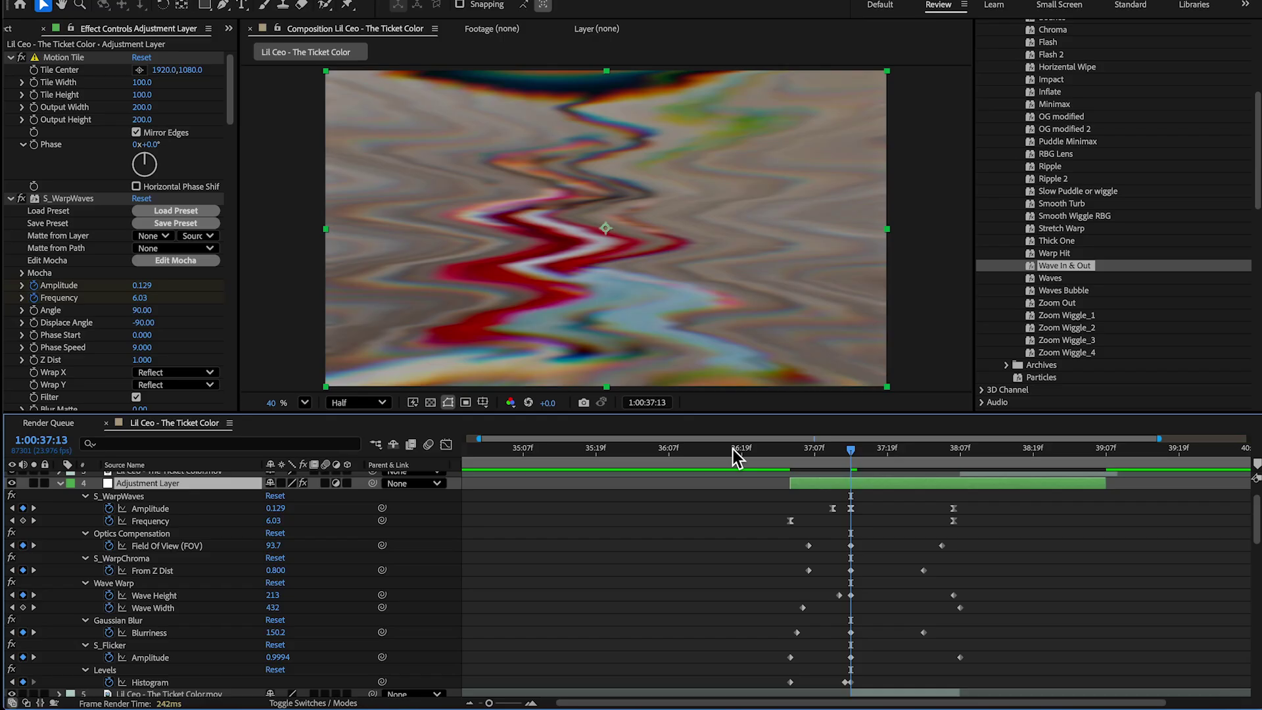
left_click_drag(733, 449, 675, 448)
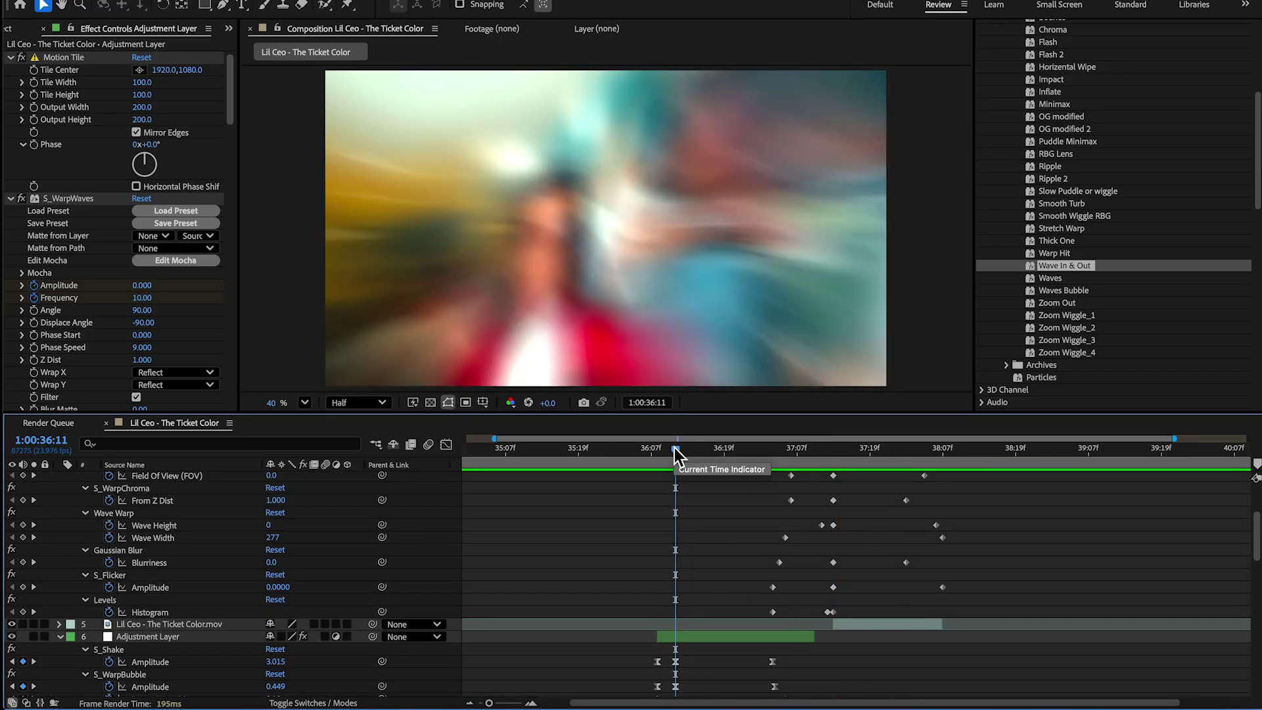
scroll(796, 500, "up", 2)
key("space")
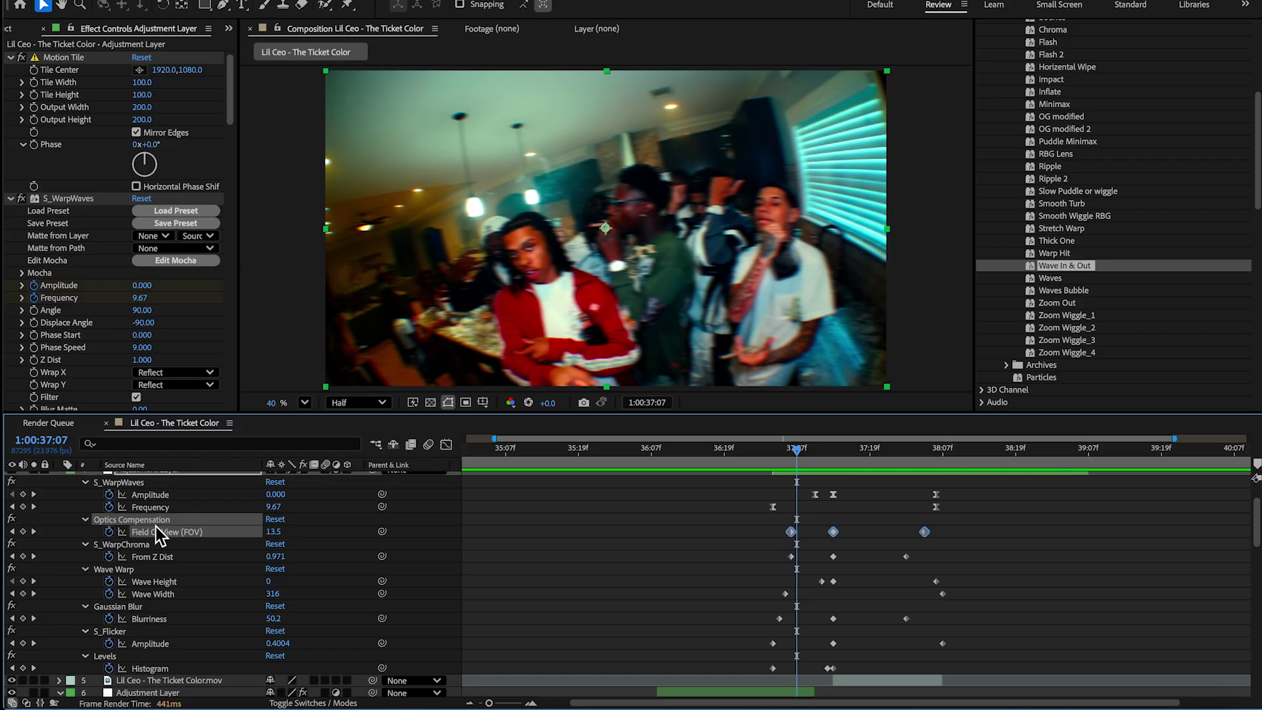
mouse_move(819, 447)
left_mouse_down()
mouse_move(900, 453)
mouse_move(760, 448)
left_mouse_up()
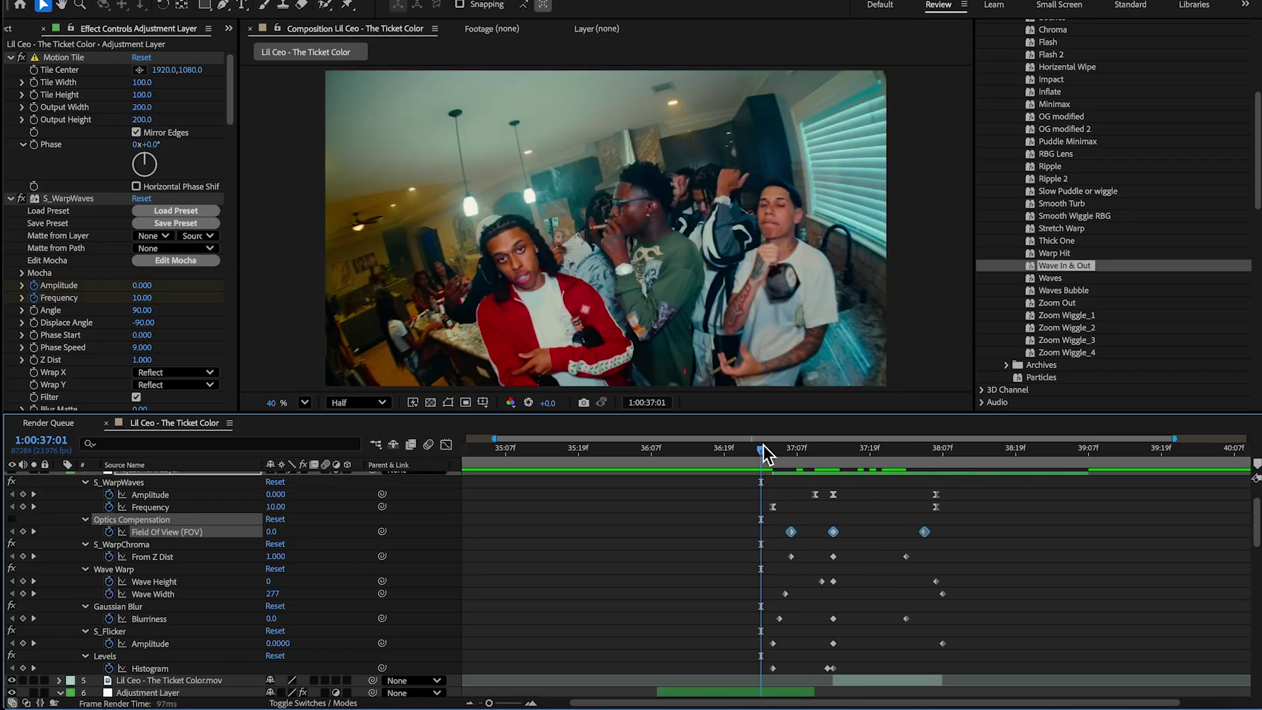
Shift the Field of View keyframe slightly later around the 1:00:37:13 peak warp
left_click_drag(763, 447, 836, 453)
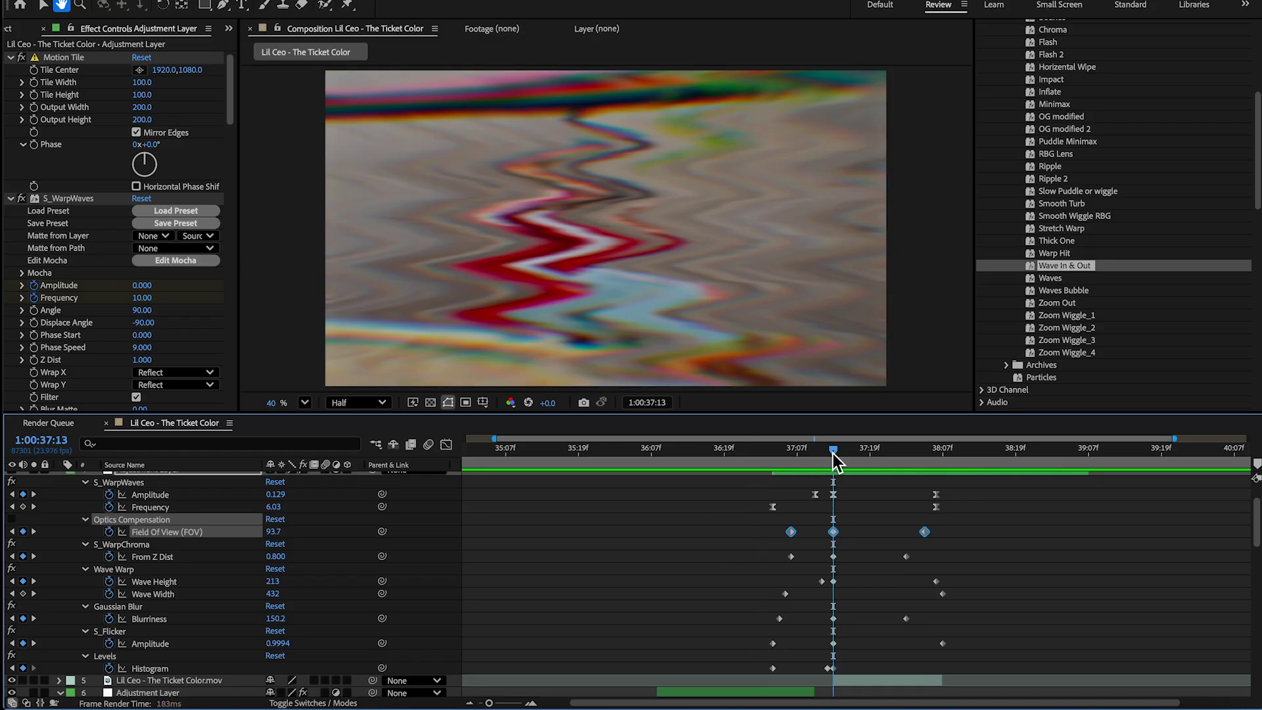
left_click_drag(791, 531, 810, 531)
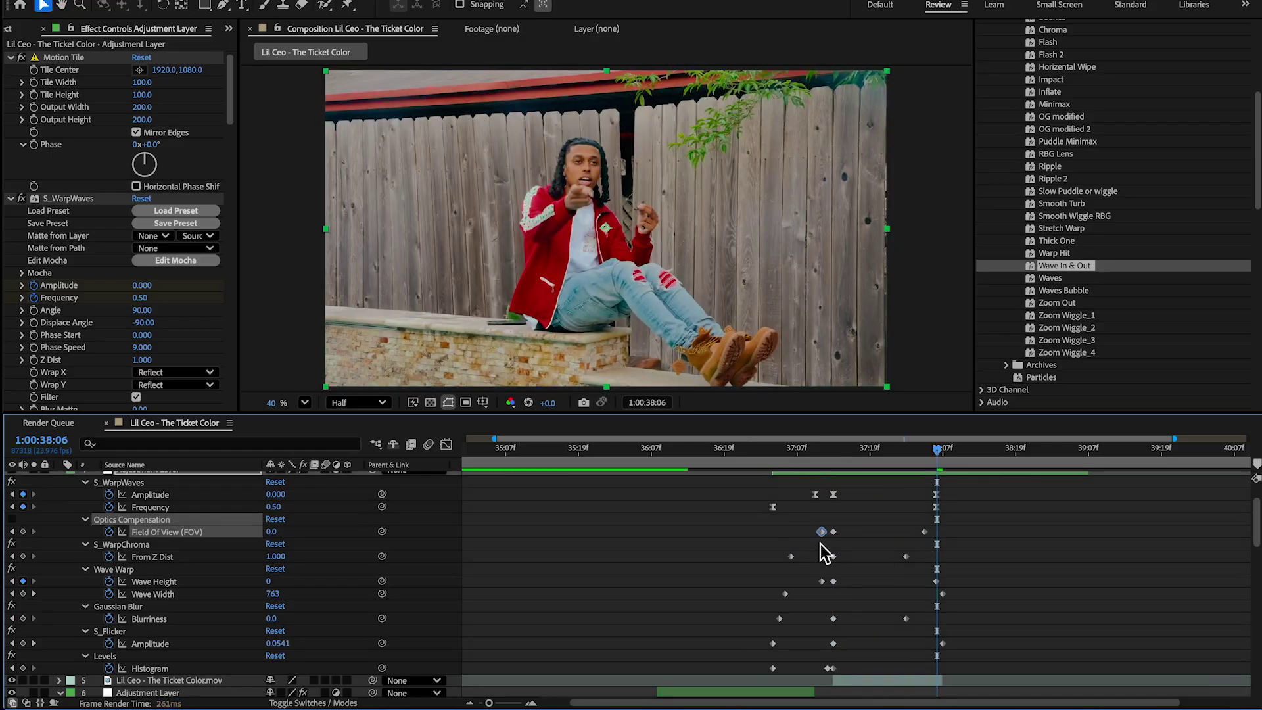
left_click(11, 528)
left_click_drag(853, 459, 834, 453)
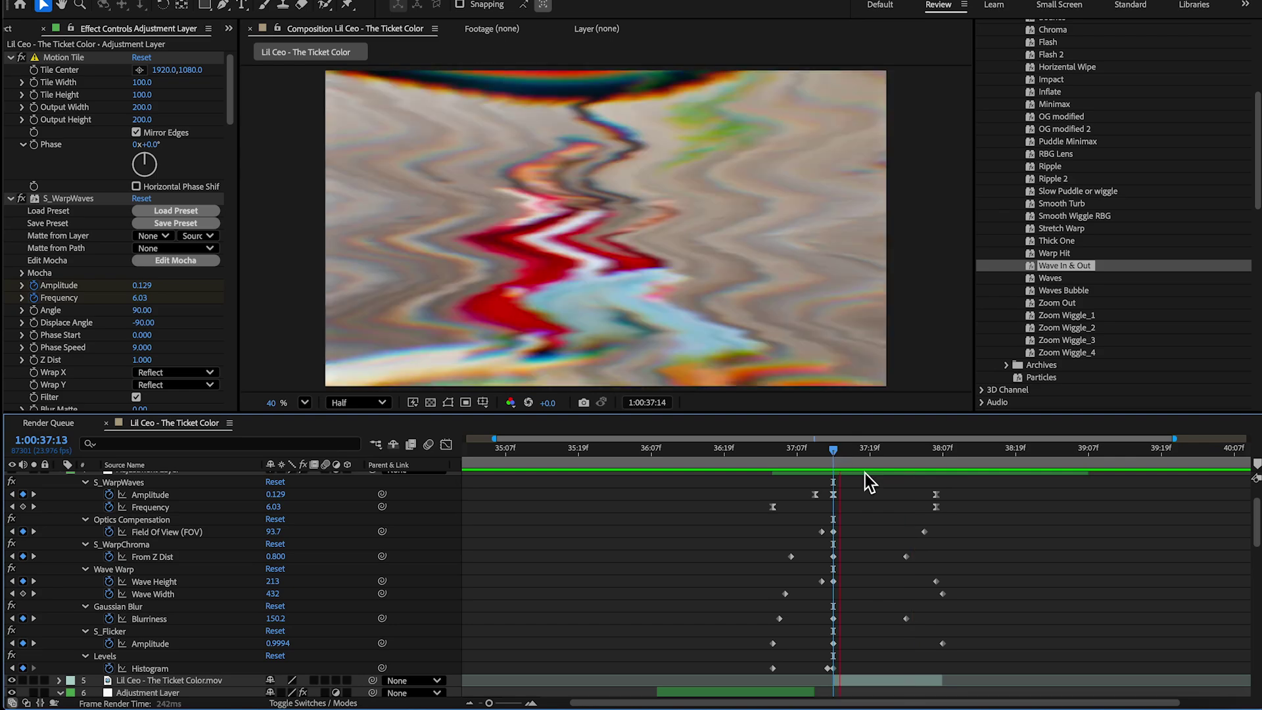
left_click(961, 532)
left_click(828, 451)
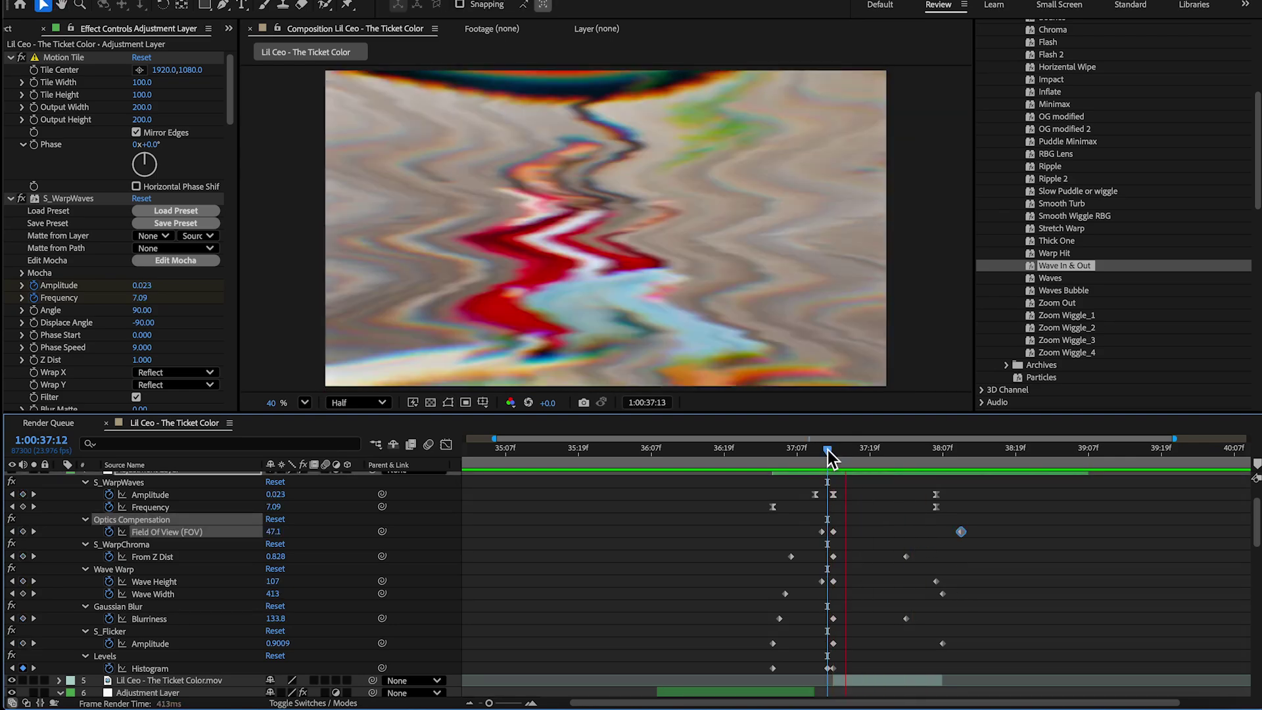
Park the playhead at 1:00:37:12, adjust the clip layer above, and play back the section
left_click_drag(829, 453, 794, 450)
scroll(835, 520, "down", 3)
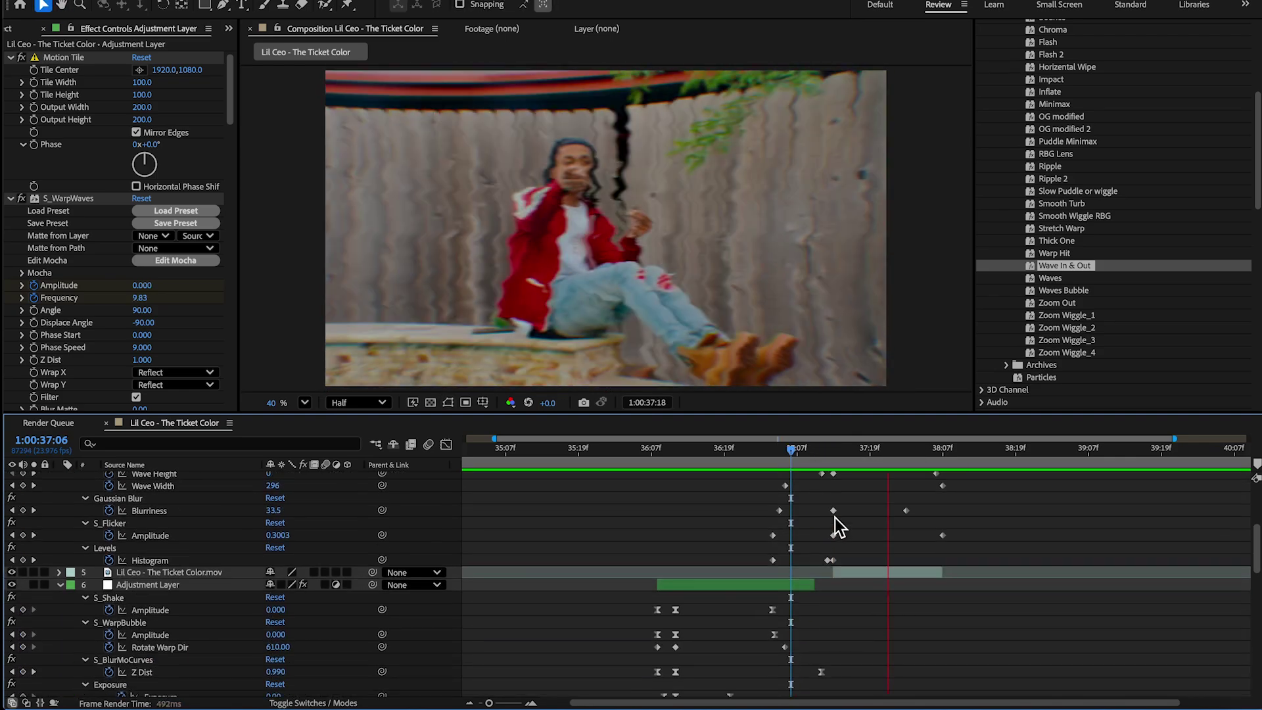
left_click(810, 454)
scroll(920, 514, "up", 5)
left_click(790, 454)
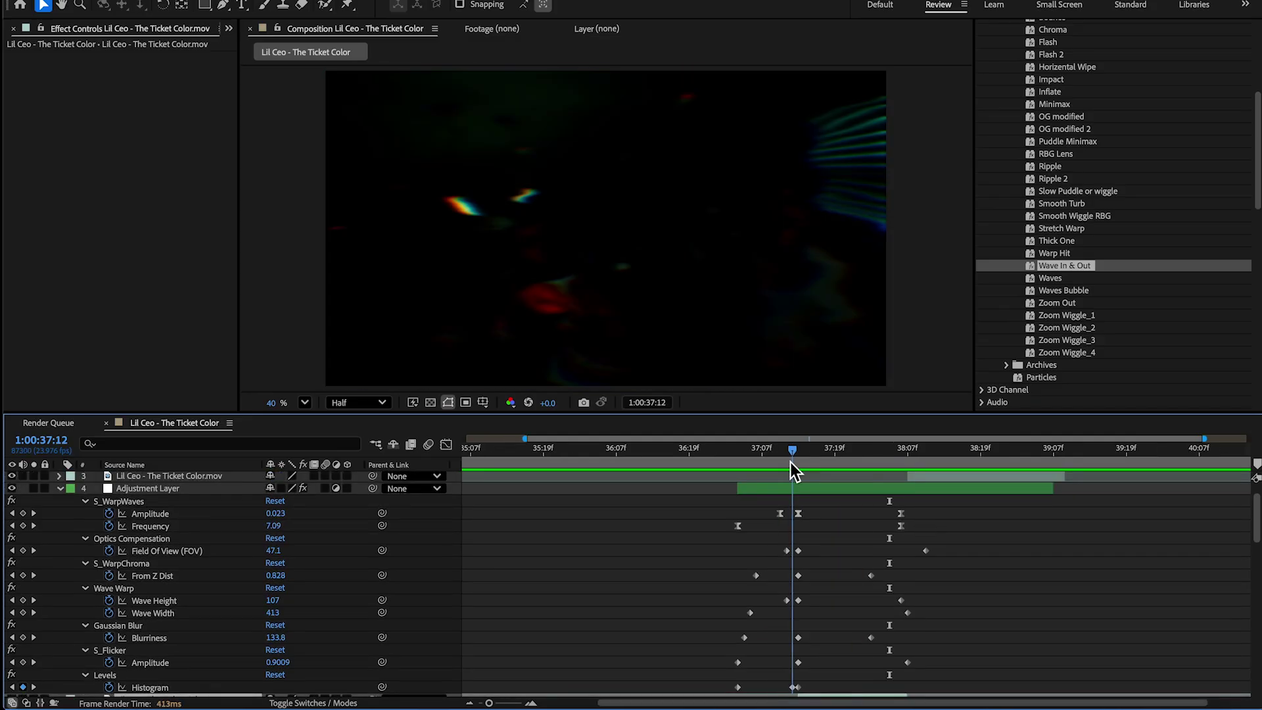
left_click_drag(792, 468, 648, 502)
scroll(648, 501, "down", 5)
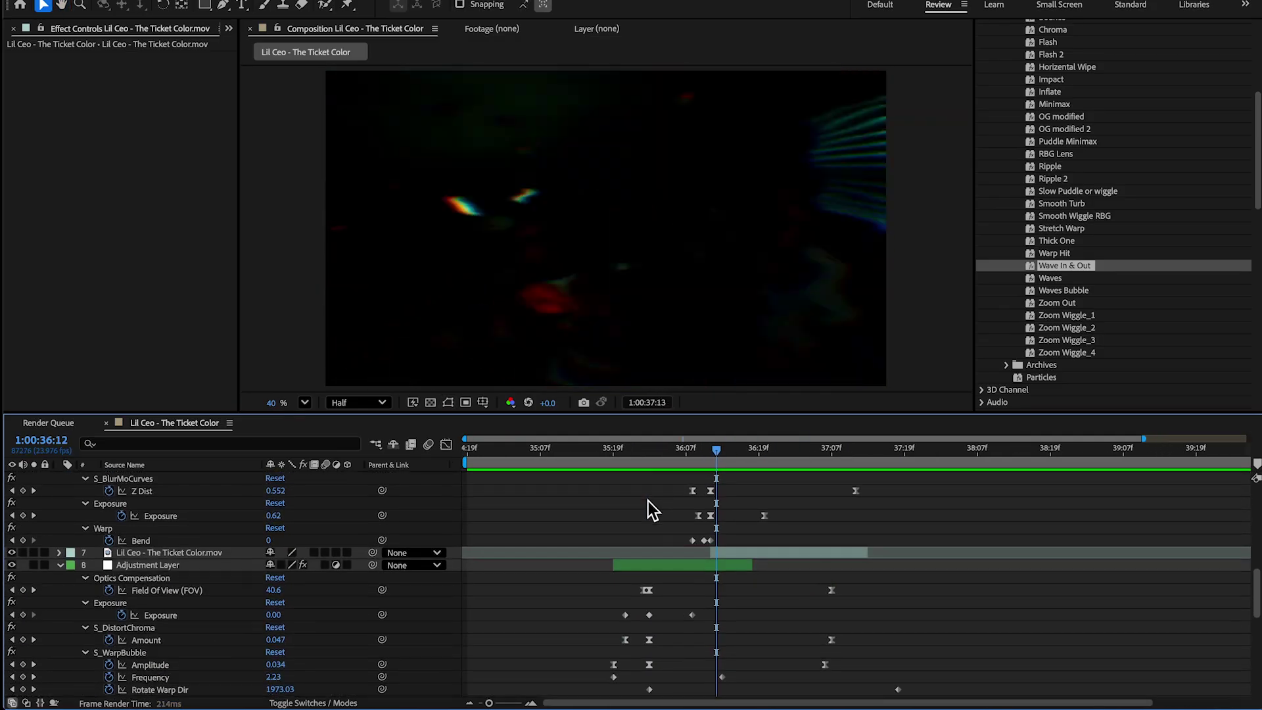
key("space")
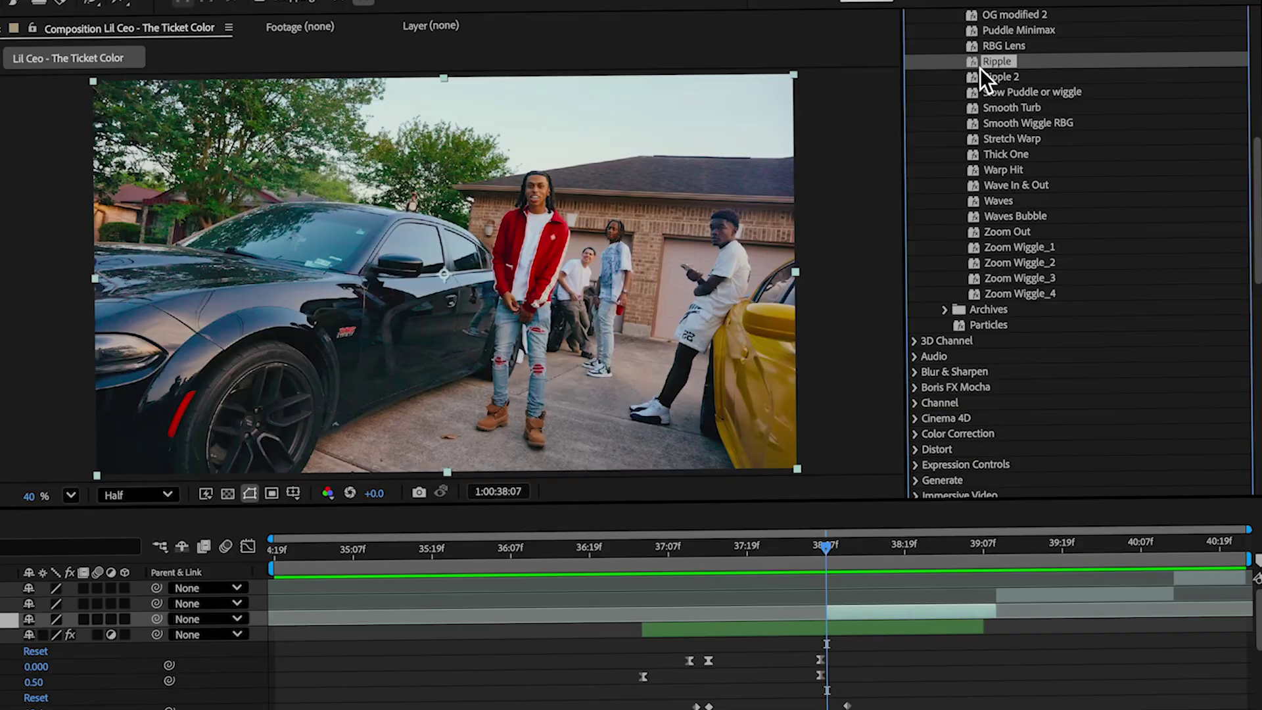
Apply Slow Puddle or wiggle to clip layer 3 and scrub to check the puddle effect
left_click(983, 93)
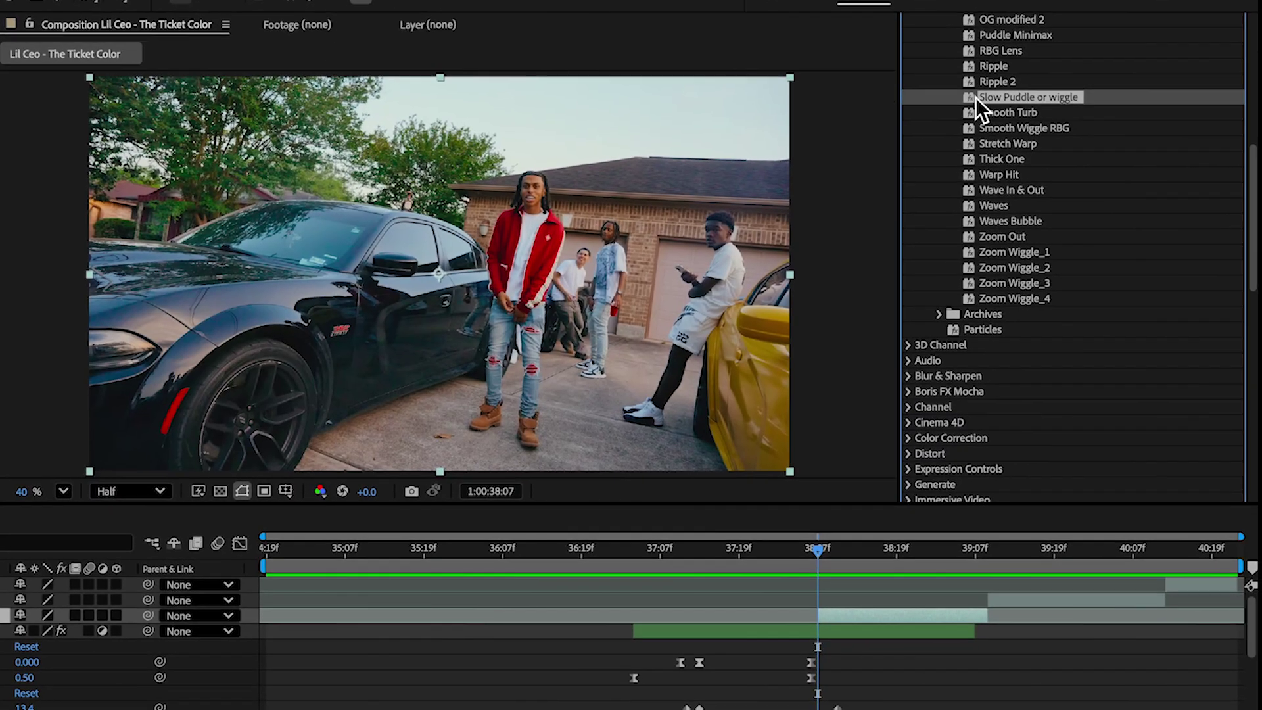
double_click(979, 98)
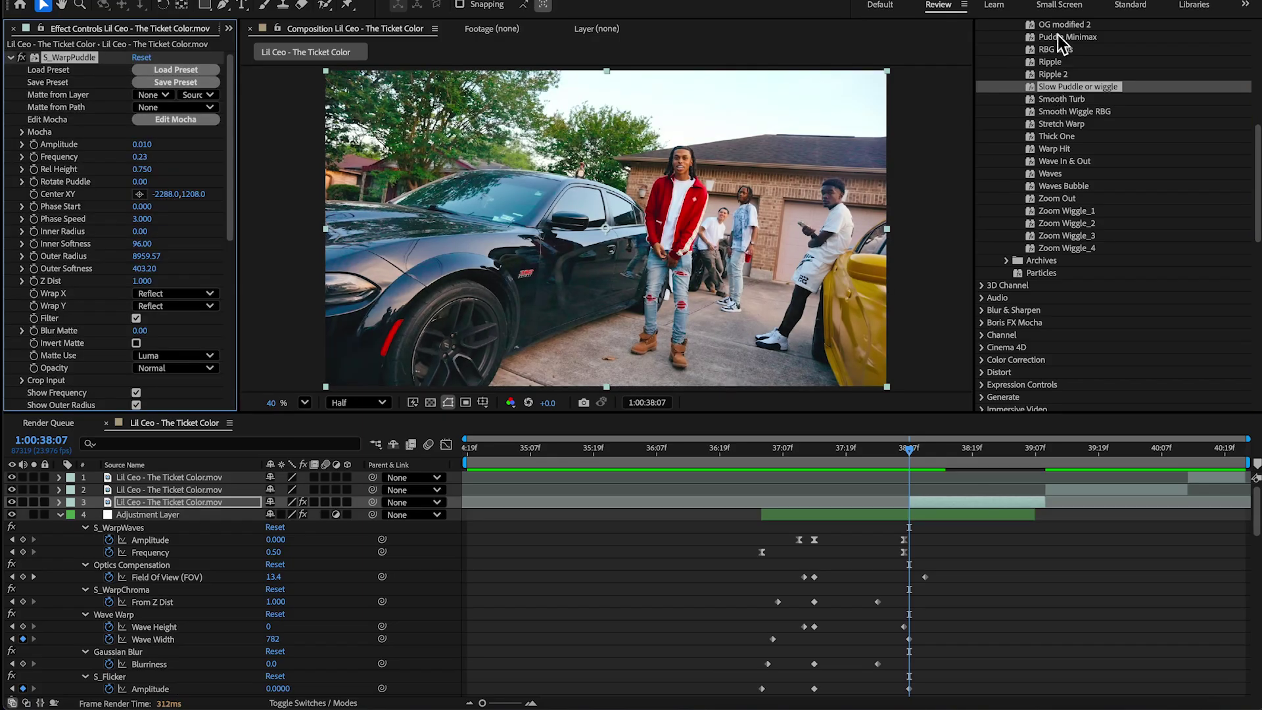
mouse_move(915, 449)
left_mouse_down()
mouse_move(929, 455)
mouse_move(893, 447)
mouse_move(910, 447)
left_mouse_up()
right_click(976, 512)
mouse_move(991, 518)
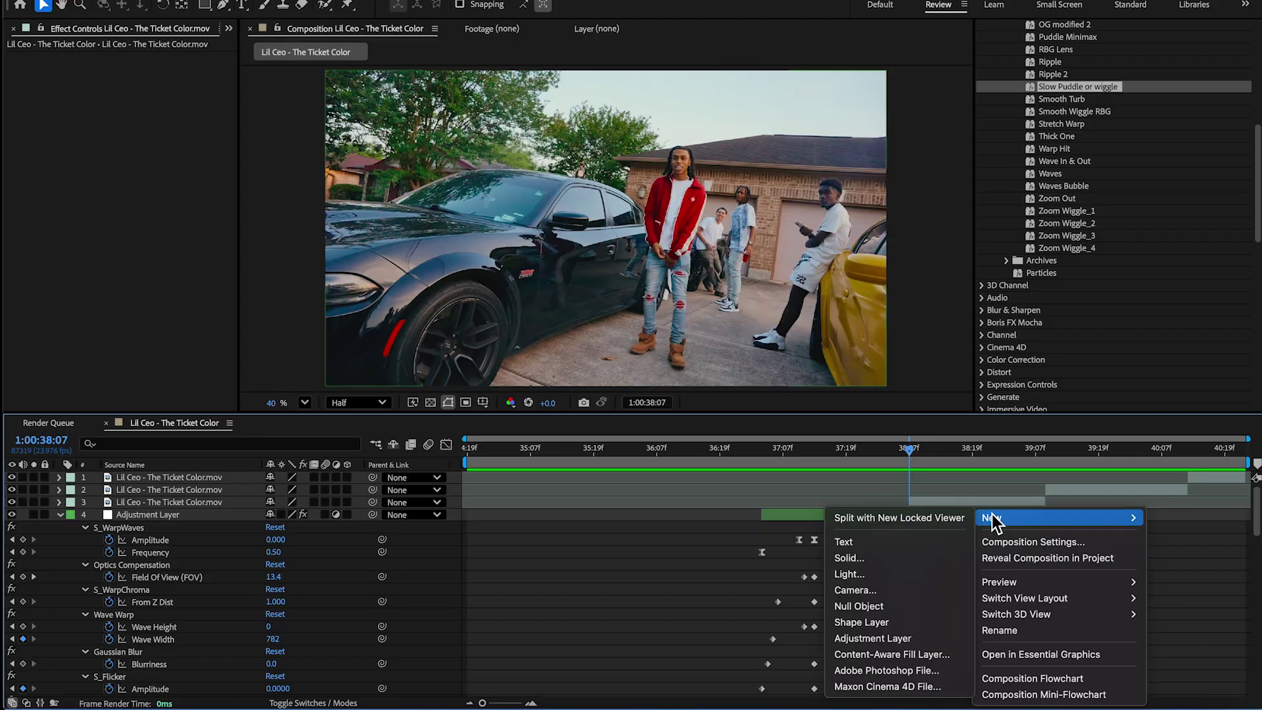
Add a new adjustment layer at the top and apply Slow Puddle or wiggle to it
left_click(873, 638)
left_click_drag(601, 456, 421, 466)
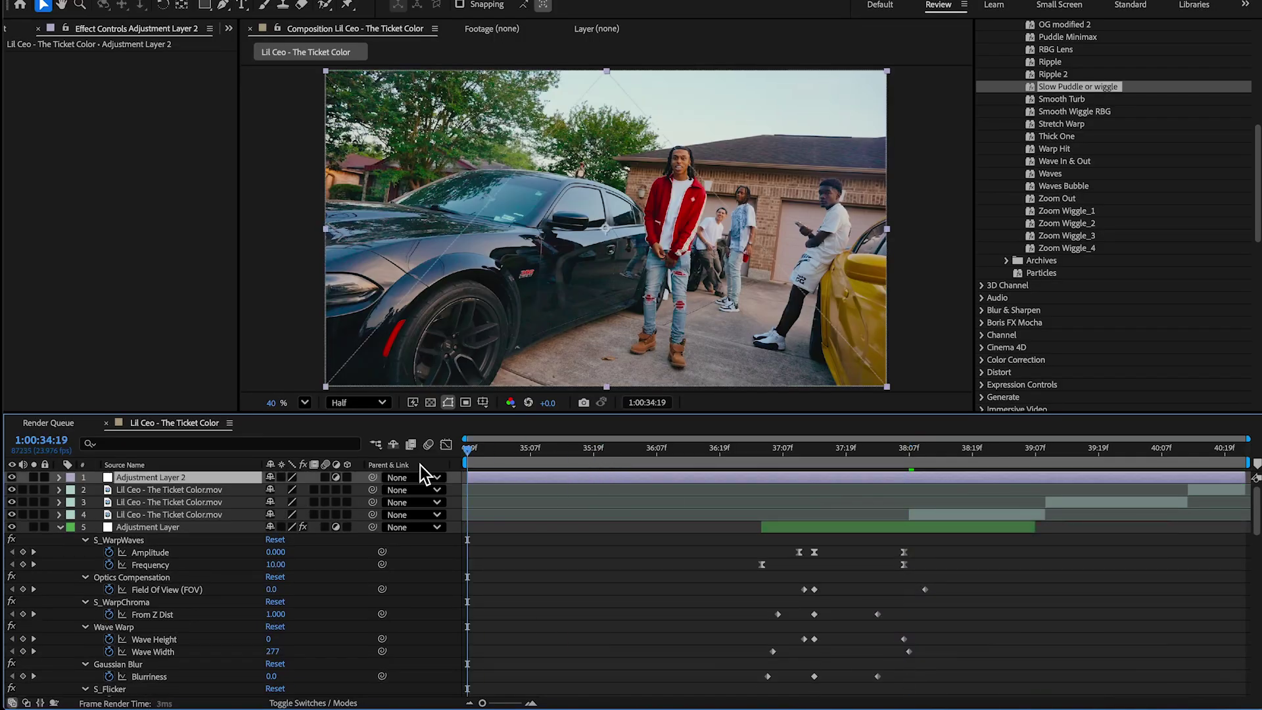
double_click(1111, 88)
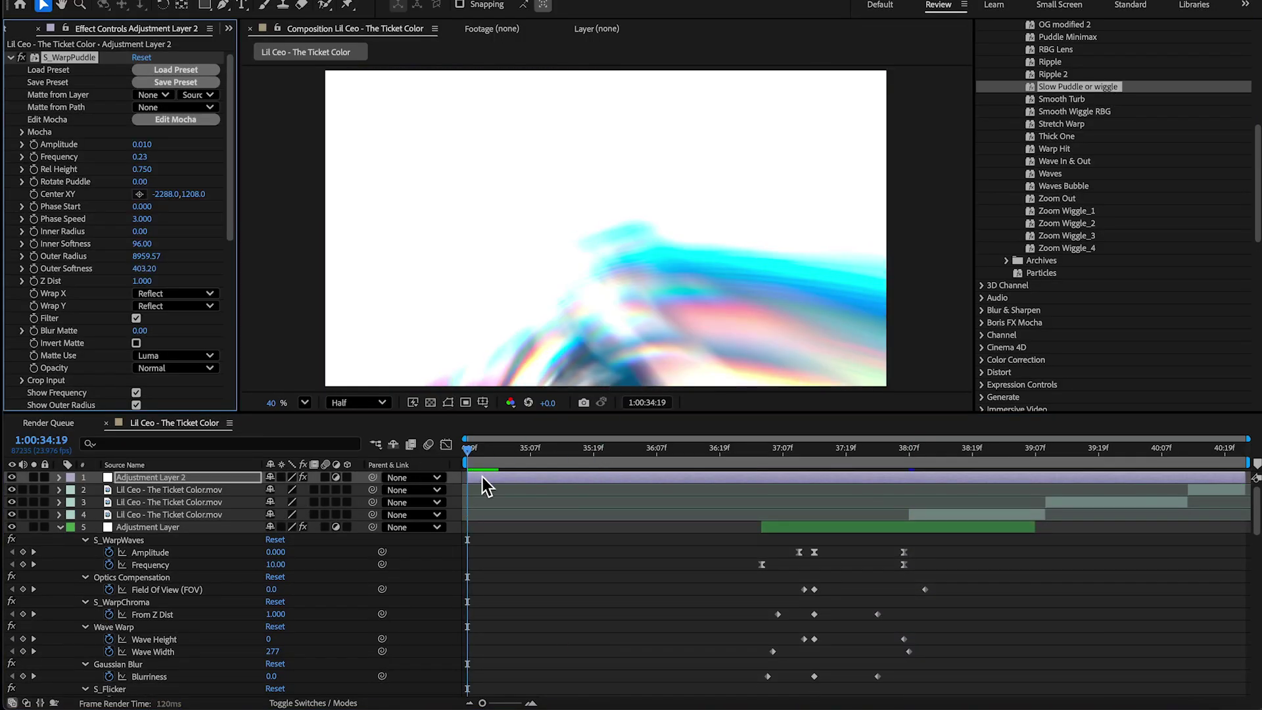
Preview the edit, then select the layer 4 clip and move to its 38:07 start
key("space")
scroll(562, 578, "down", 3)
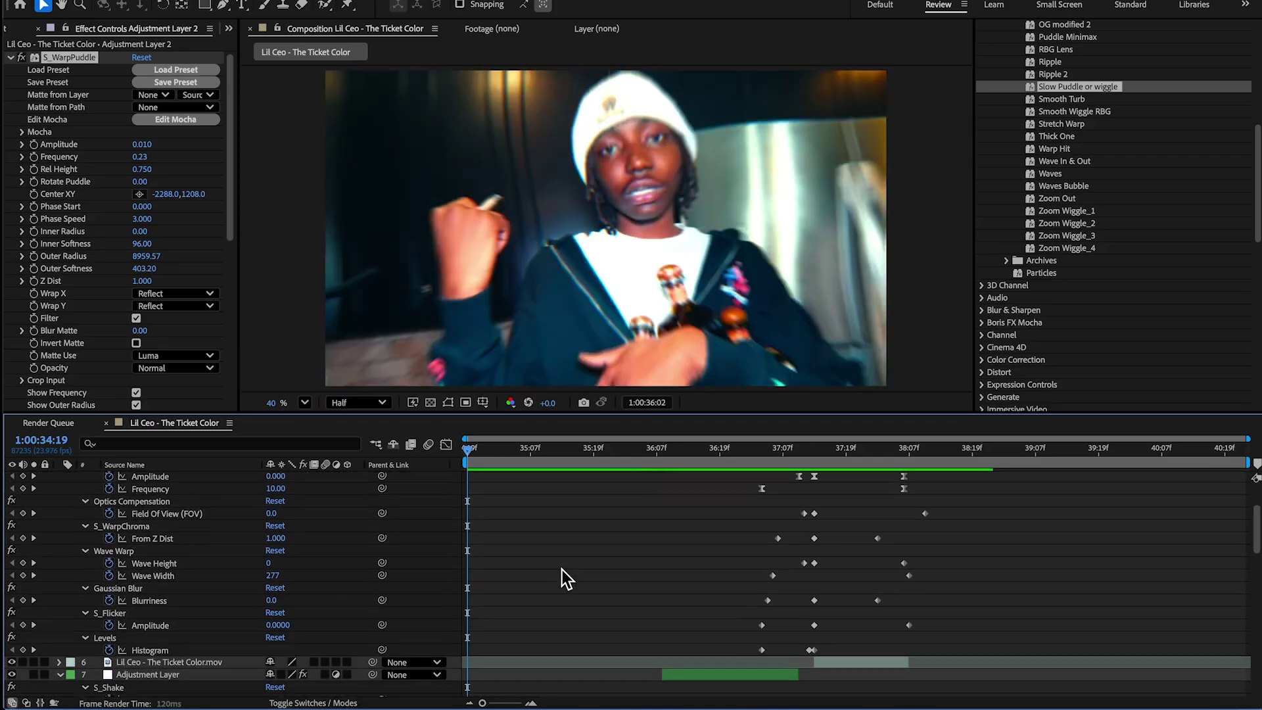
scroll(562, 571, "up", 1)
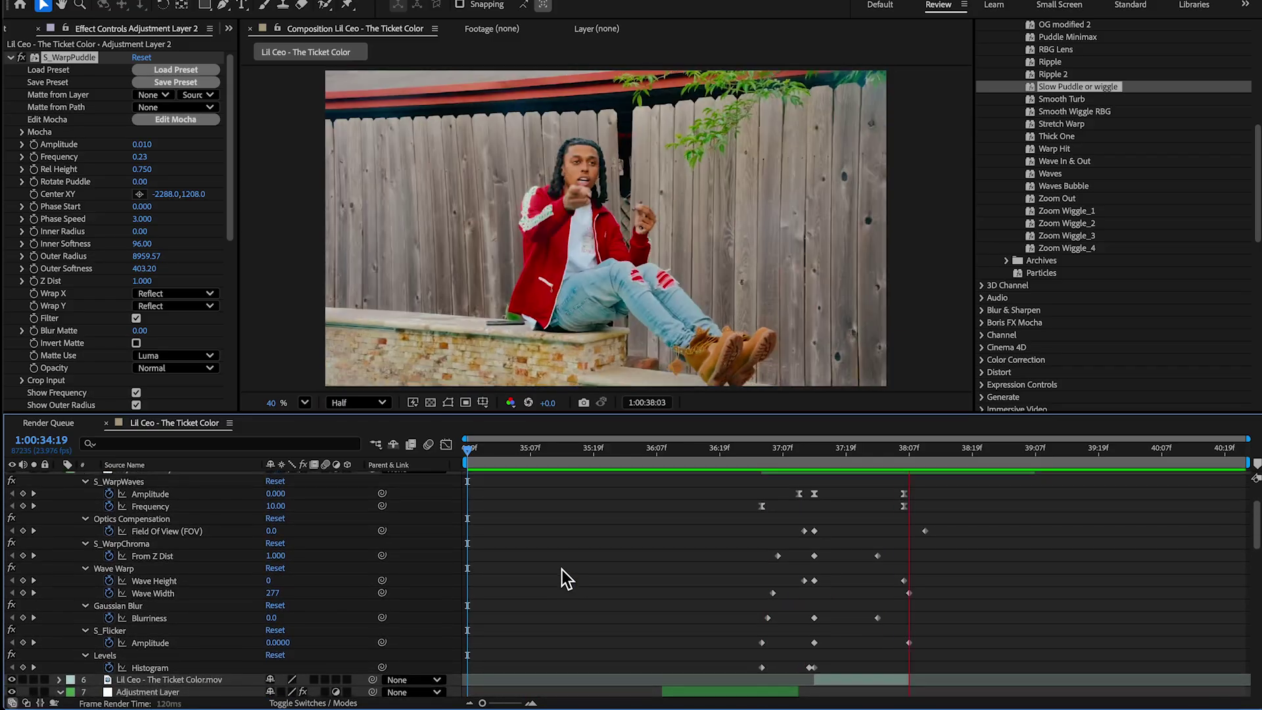
scroll(563, 570, "up", 2)
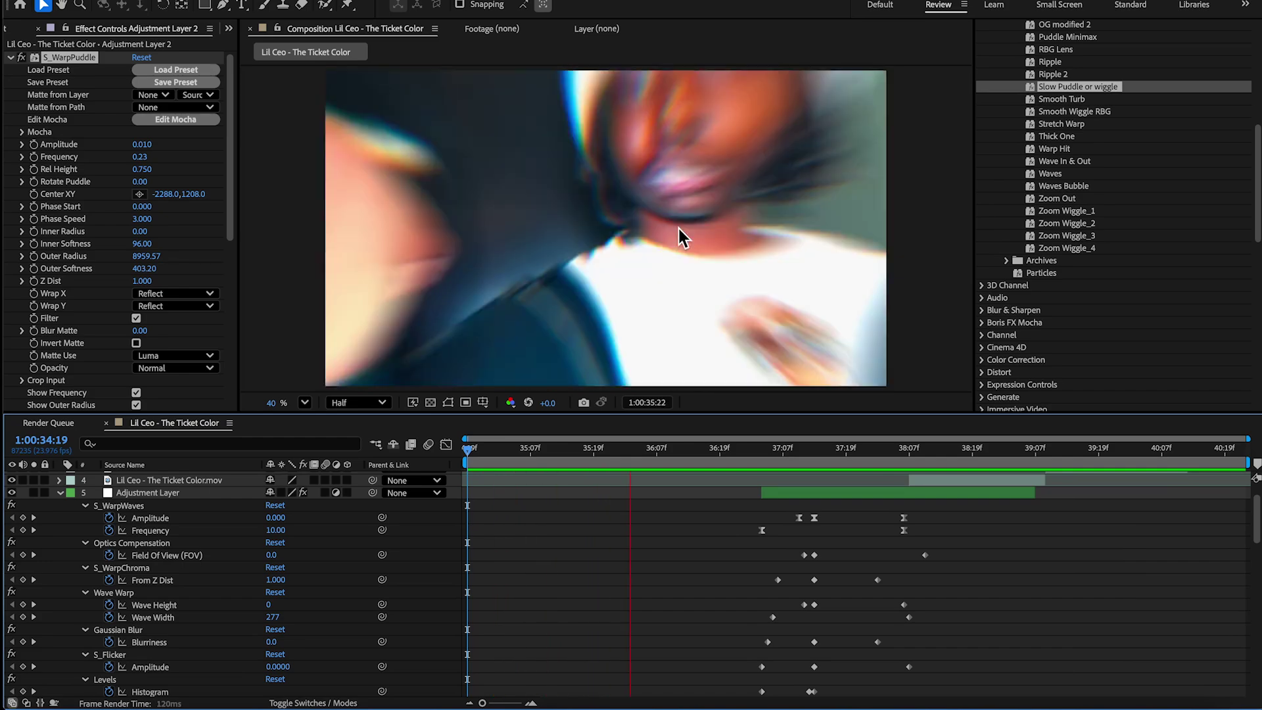
scroll(881, 485, "up", 2)
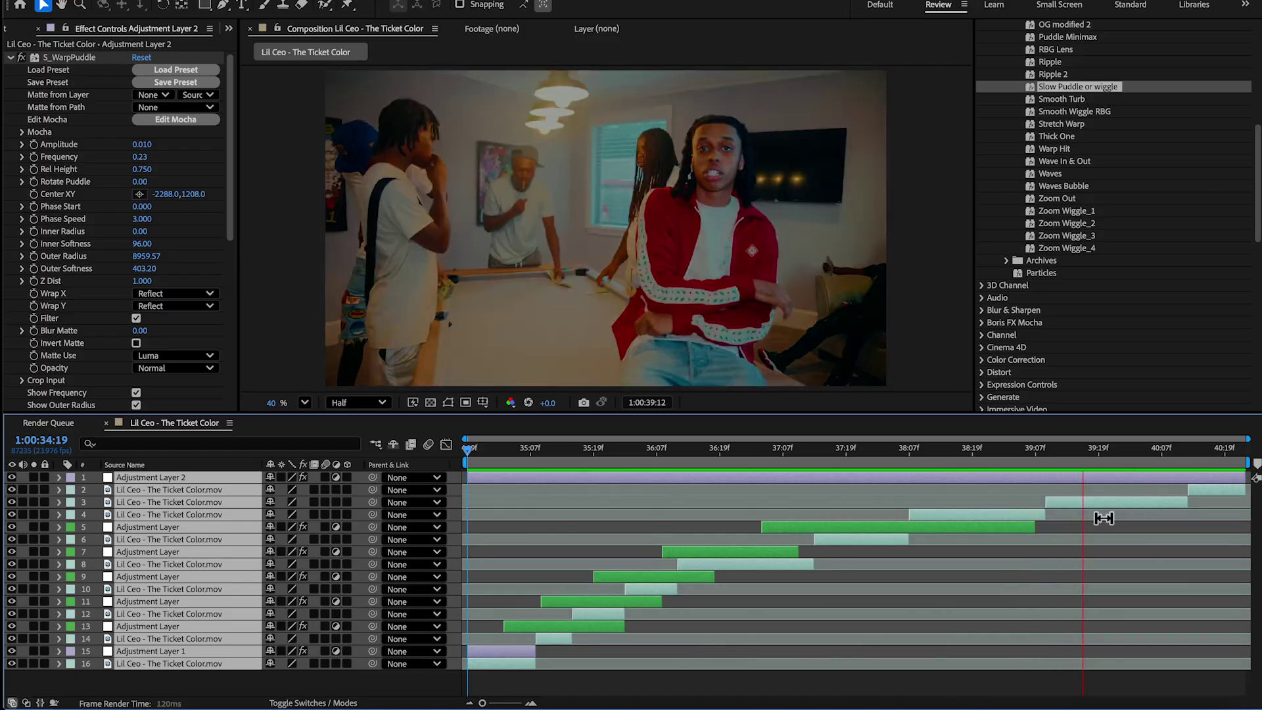
key("space")
left_click(960, 516)
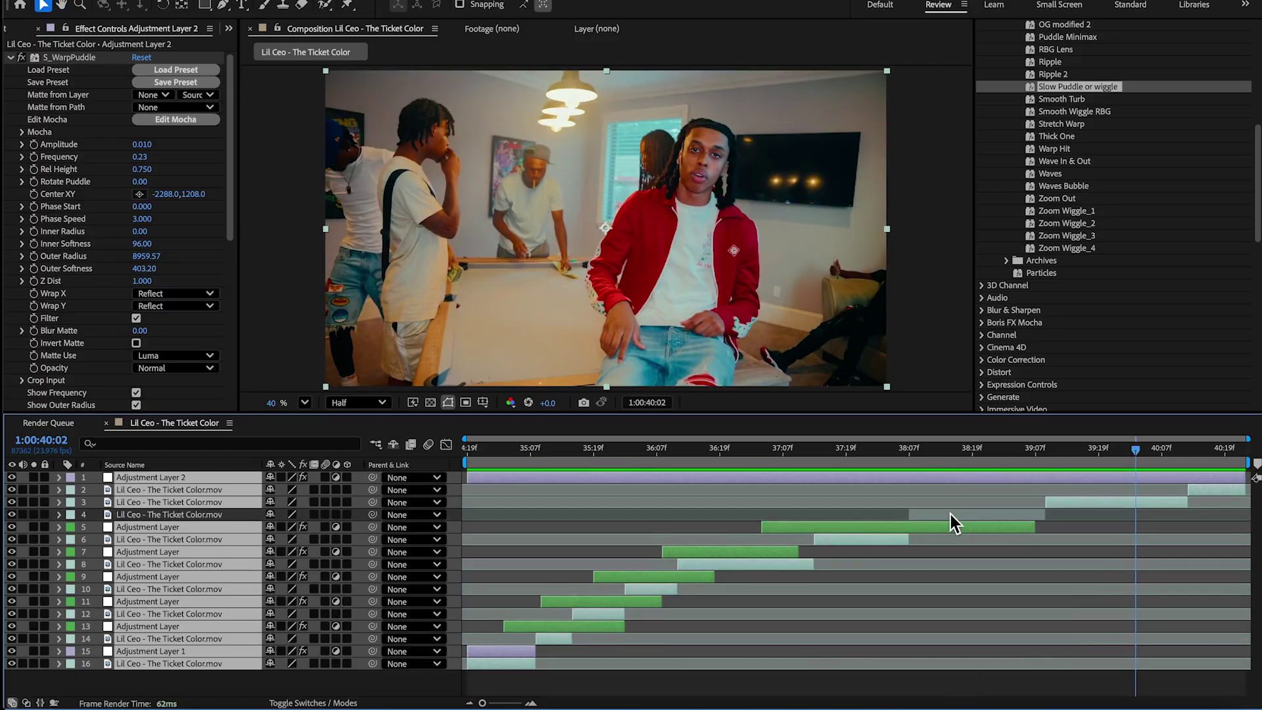
left_click(914, 454)
Add an adjustment layer at 38:07 carrying the Bounce warp preset
key("ctrl+alt+y")
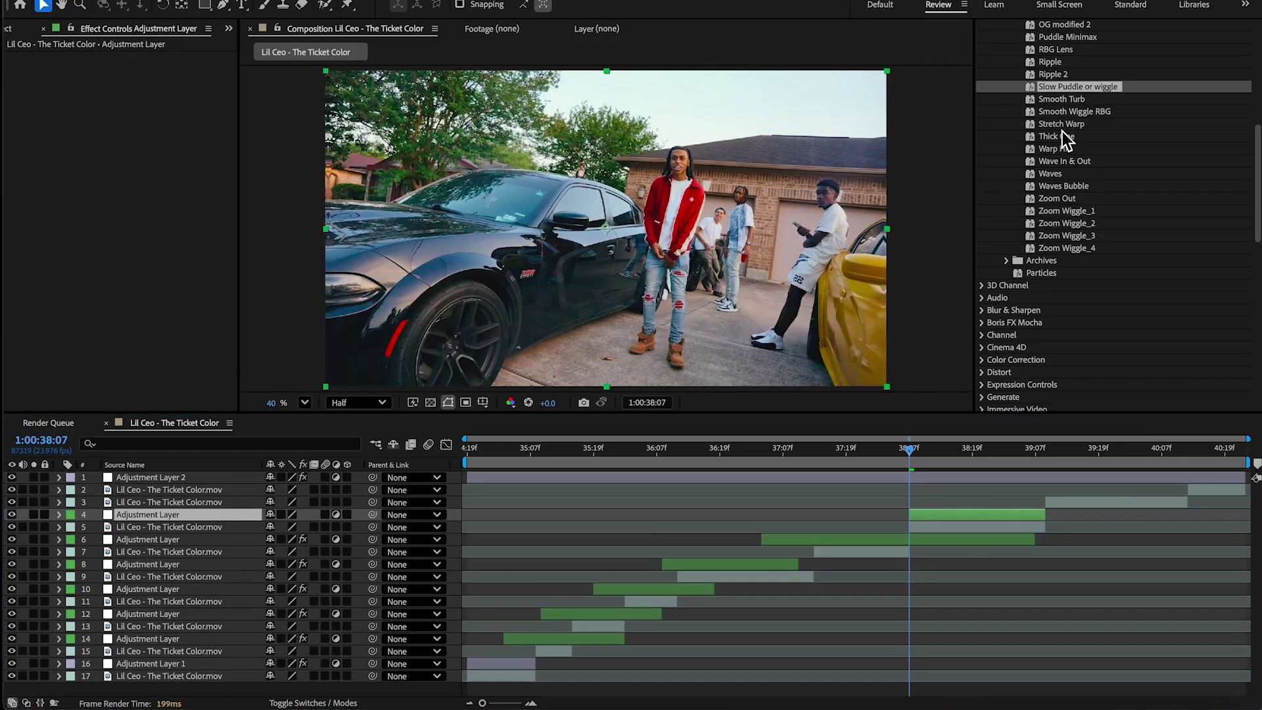
scroll(1063, 132, "up", 3)
scroll(1060, 155, "up", 2)
double_click(1052, 70)
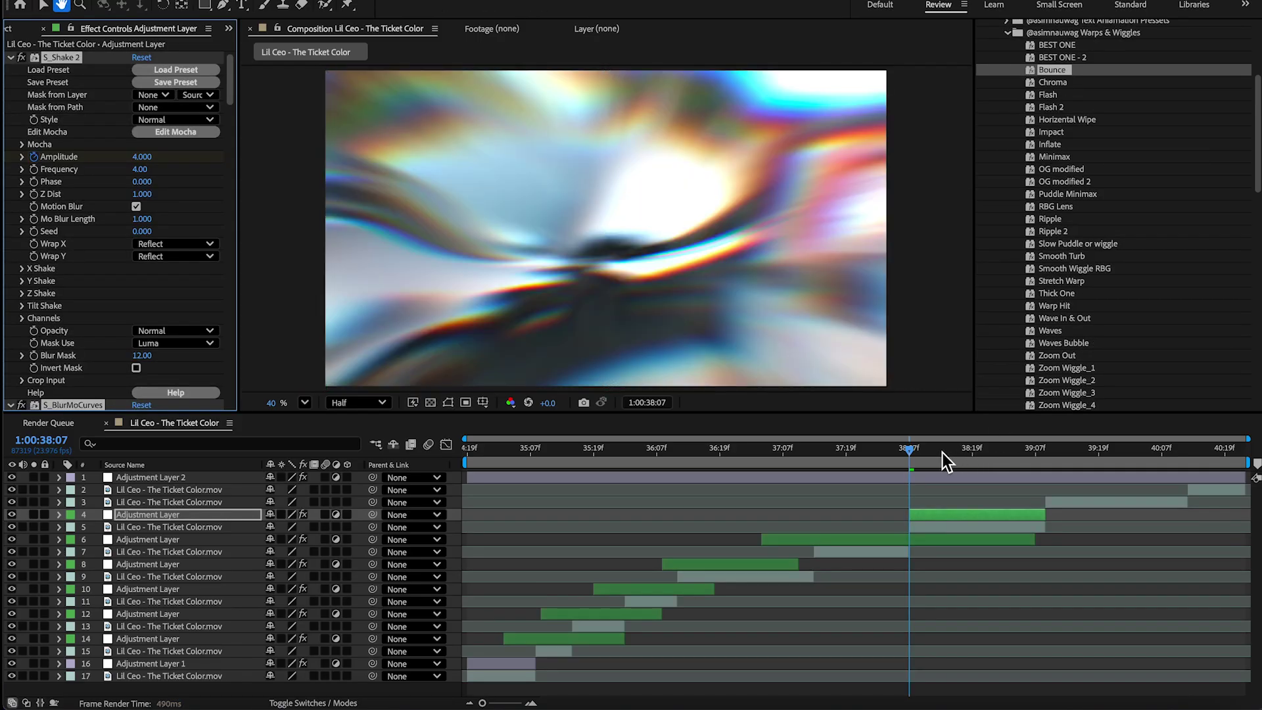
Add an adjustment layer at the 39:09 clip start with the RBG Lens preset and reveal its keyframes
key("ctrl+Up")
key("i")
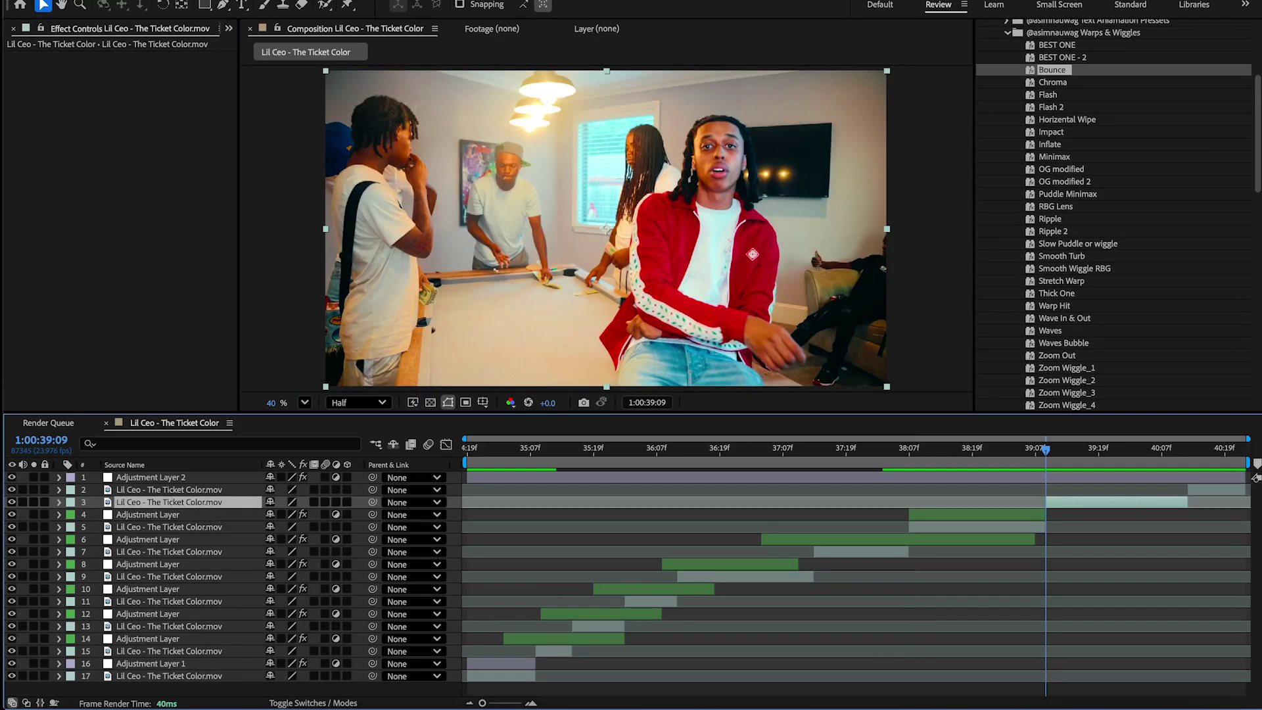
key("ctrl+alt+y")
double_click(1080, 209)
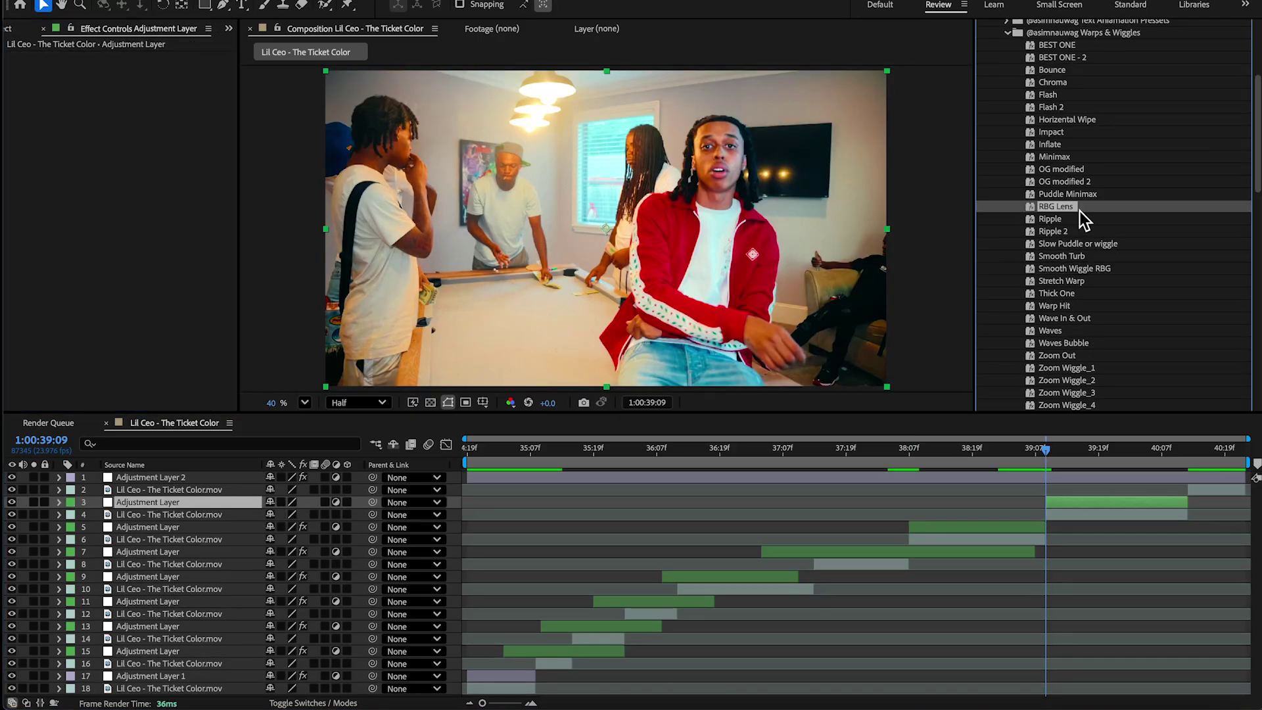
key("u")
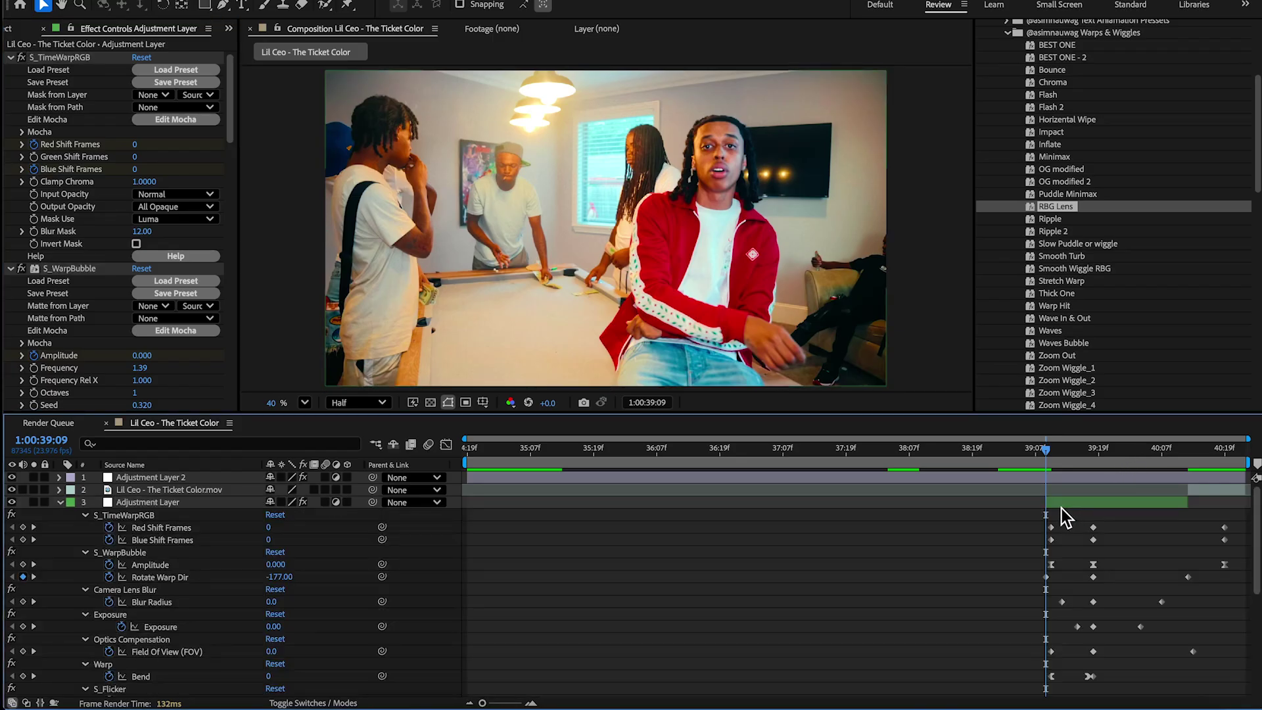
scroll(1084, 519, "down", 1)
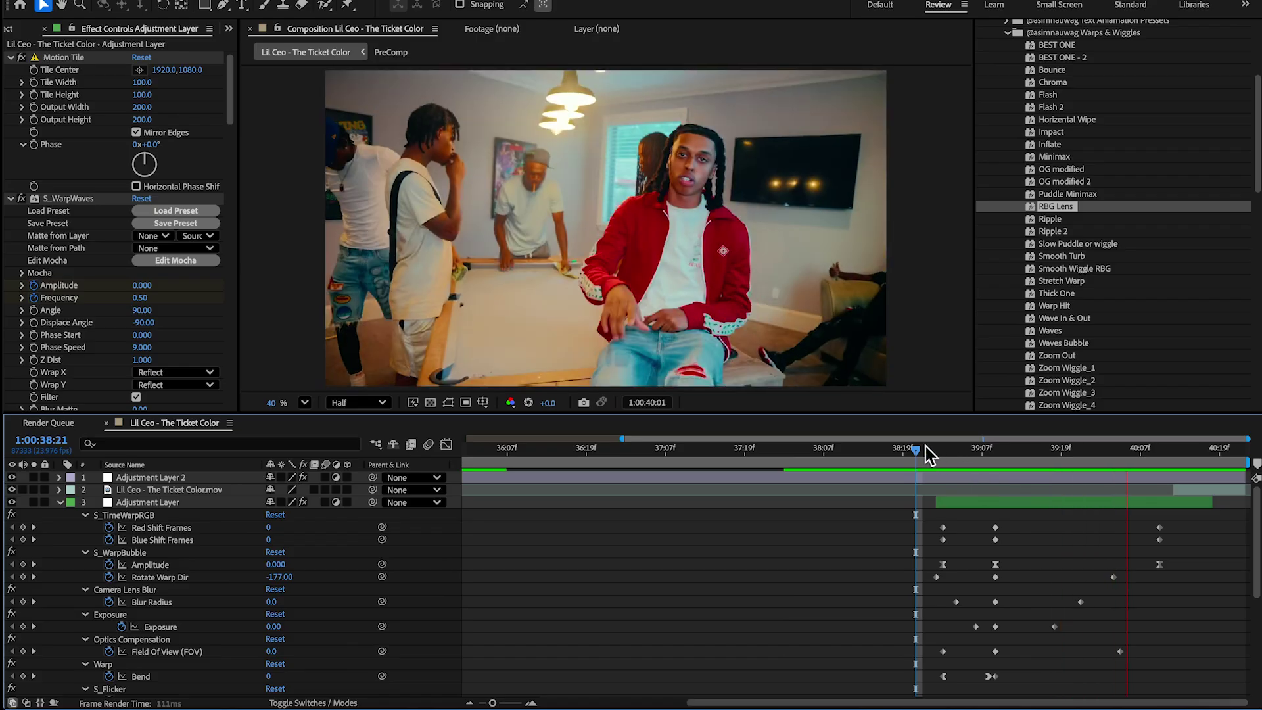
Pre-compose the clip starting at 39:09 into PreComp and open PreComp for editing
left_click(926, 447)
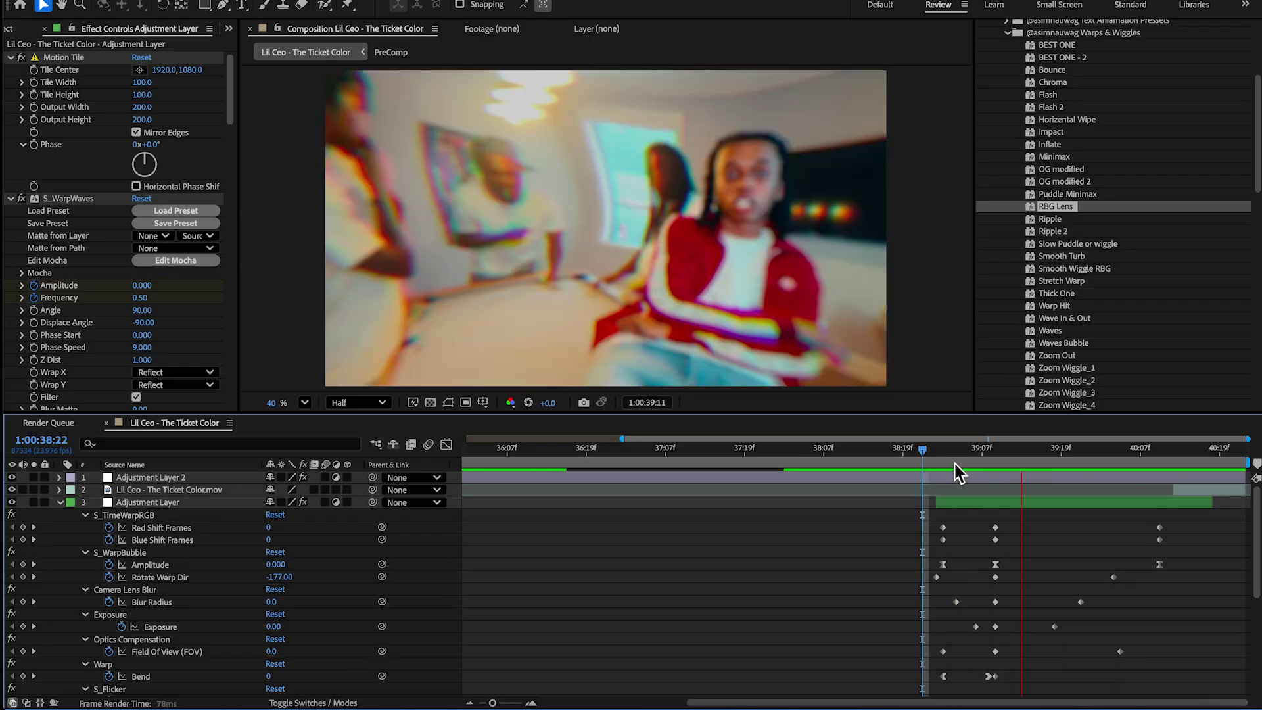
scroll(968, 465, "down", 1)
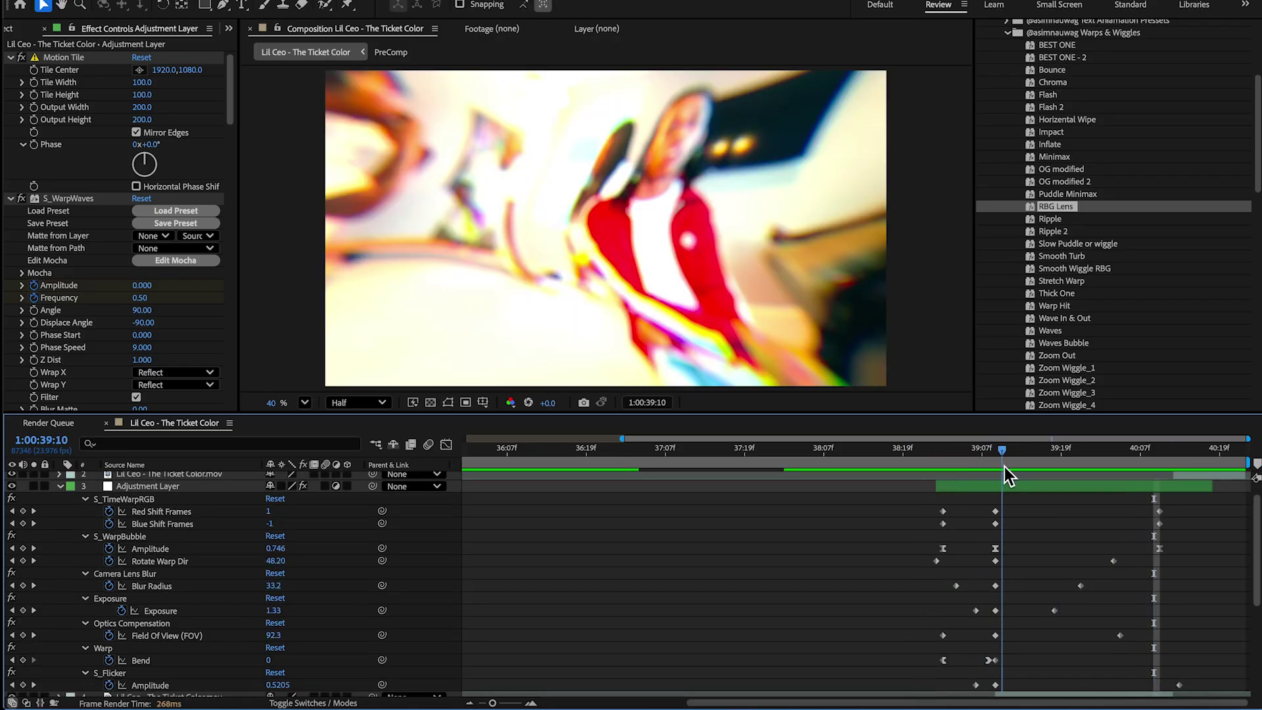
left_click_drag(968, 464, 996, 460)
key("ctrl+Down")
key("s")
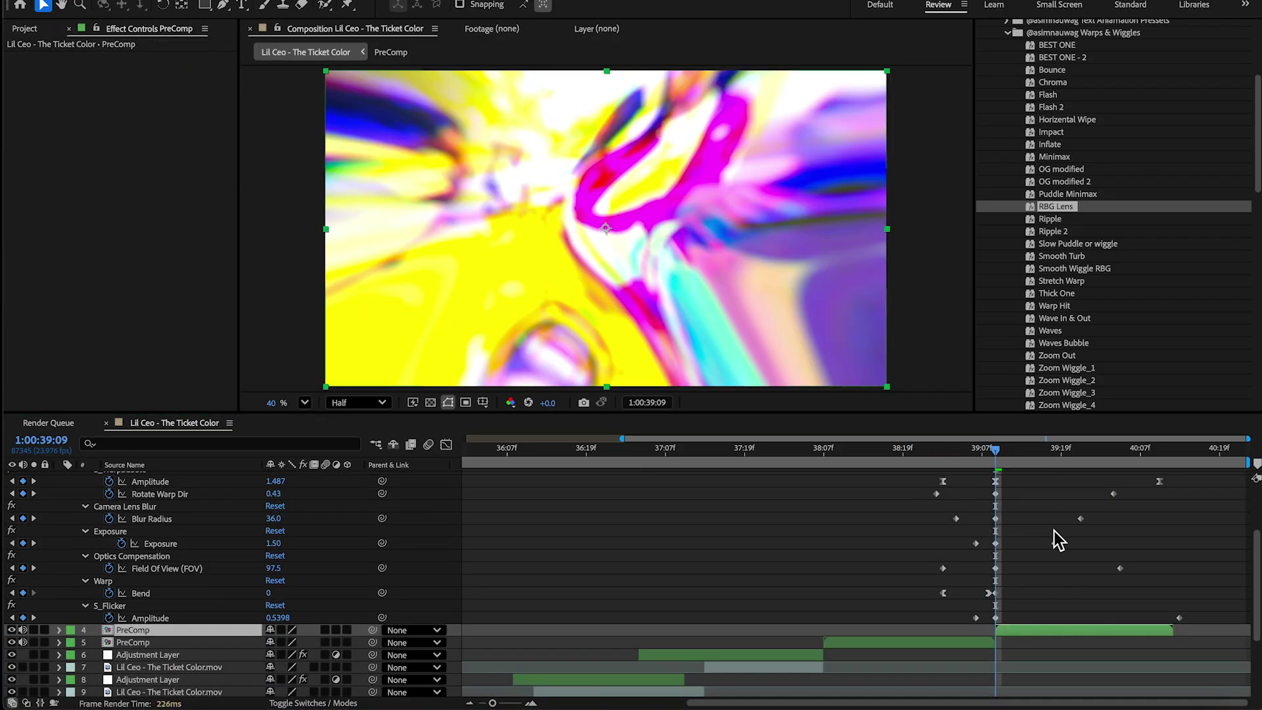
left_click(1015, 623)
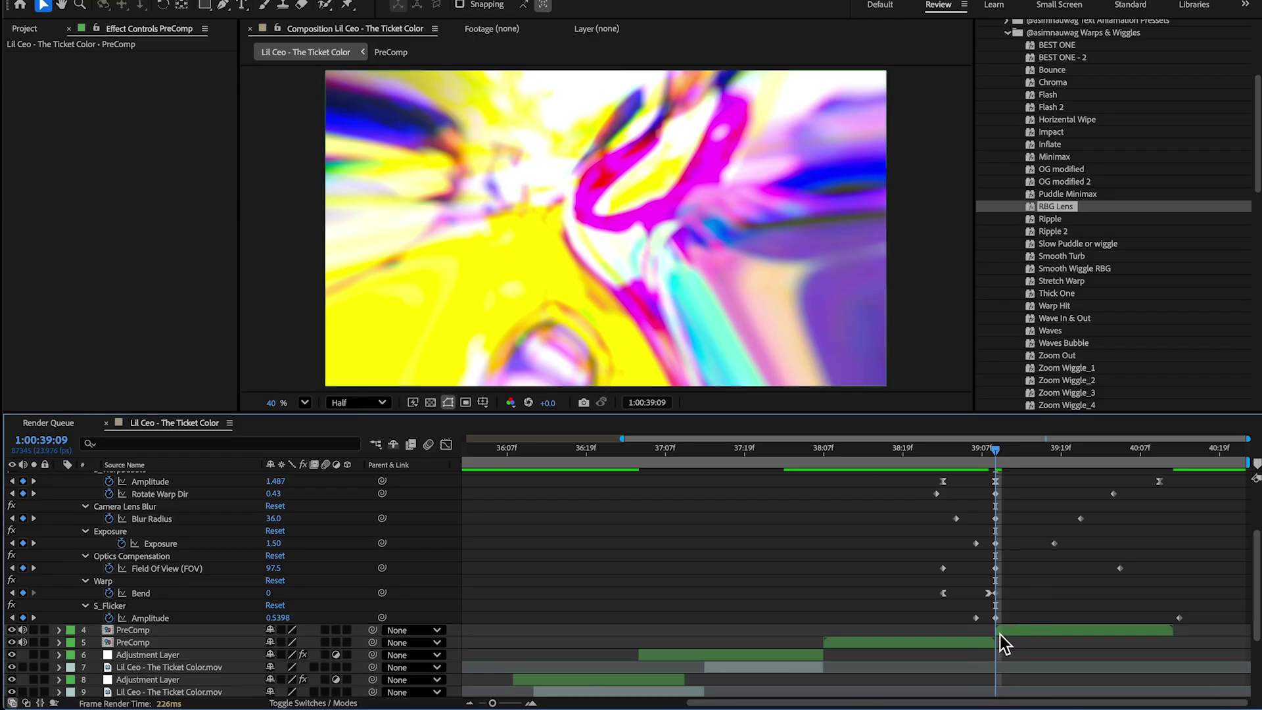
double_click(1001, 632)
right_click(671, 510)
Apply the IN V2 blur-in preset to a new adjustment layer in PreComp, then return to the Lil Ceo - The Ticket Color comp
left_click(884, 639)
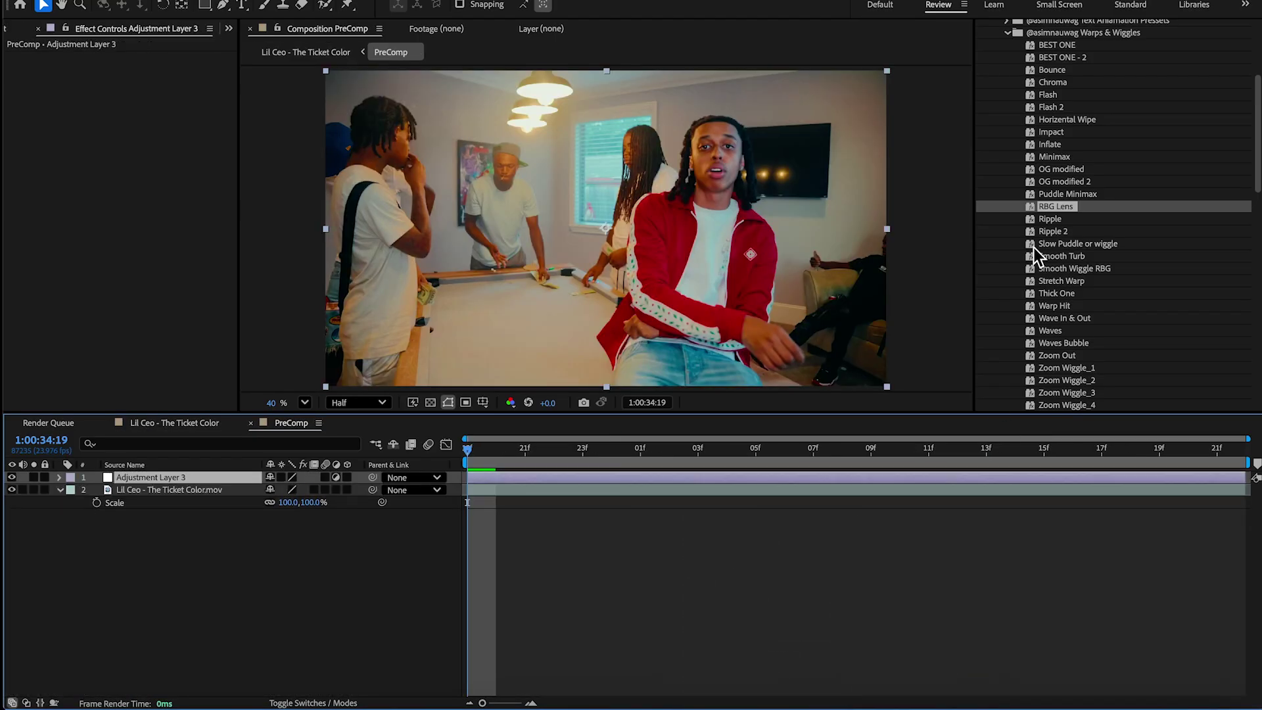
scroll(1034, 248, "up", 3)
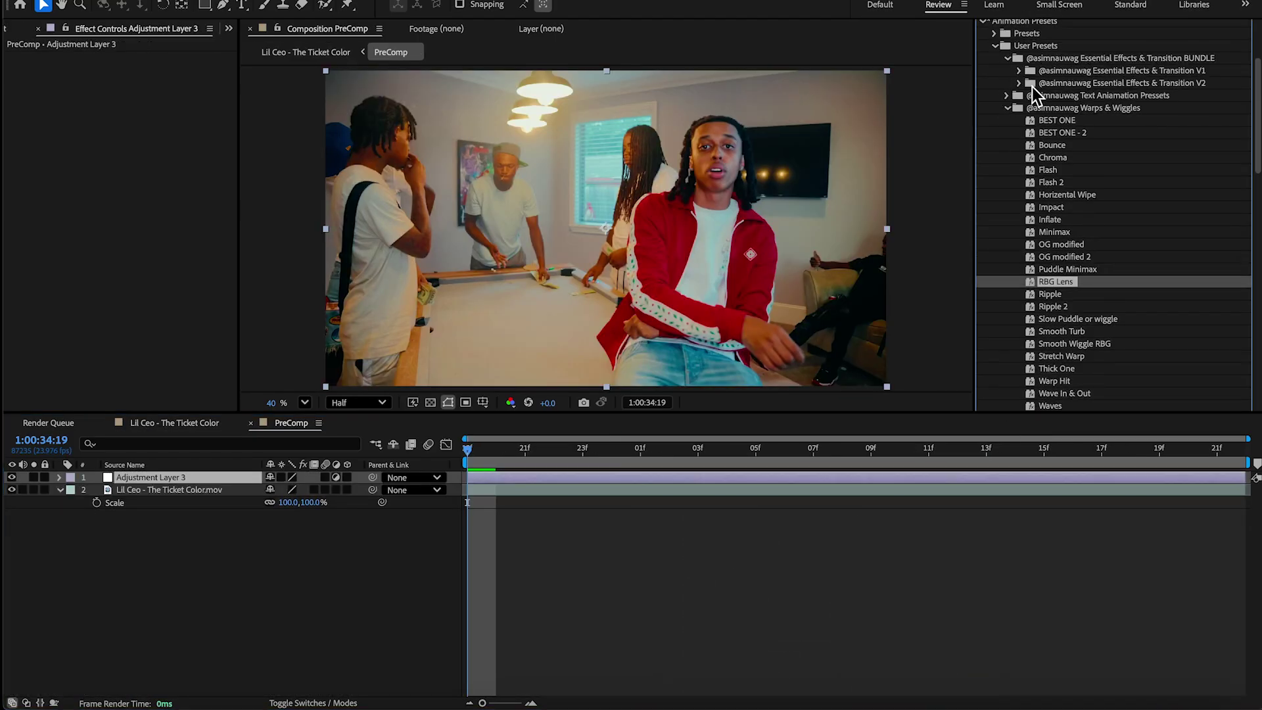
left_click(1006, 94)
scroll(1067, 151, "down", 5)
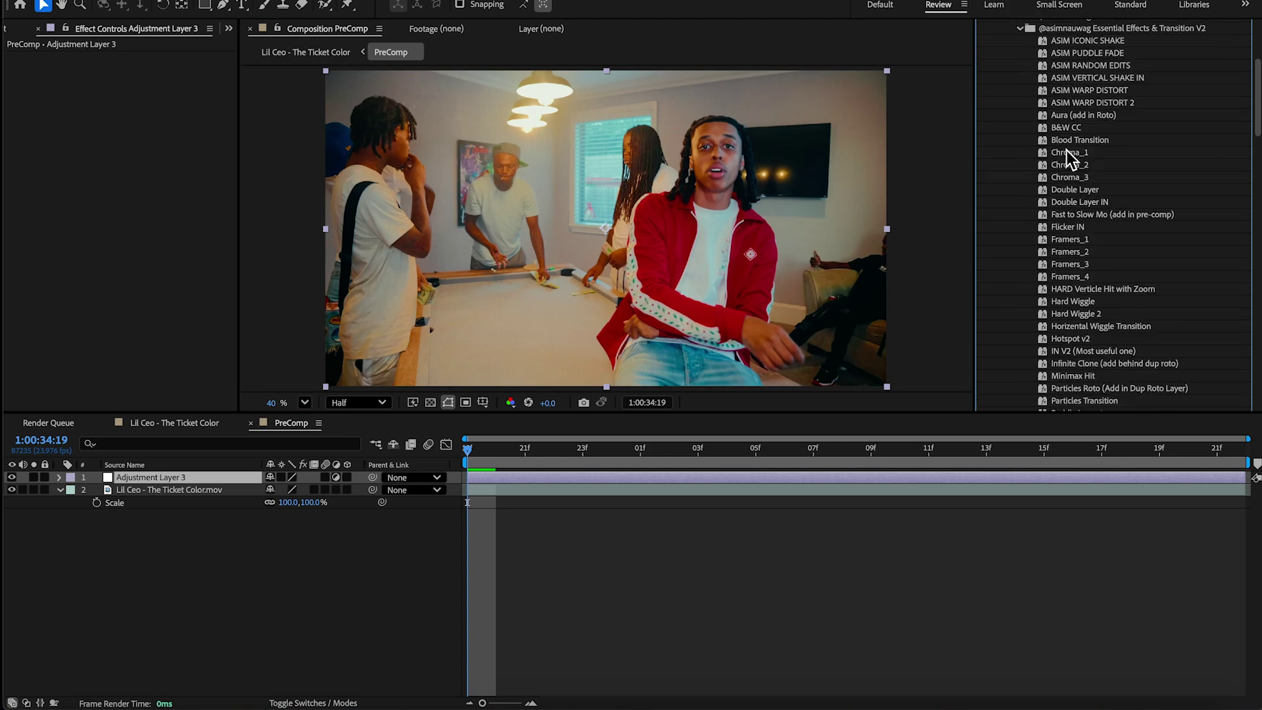
scroll(1068, 198, "down", 2)
double_click(1068, 255)
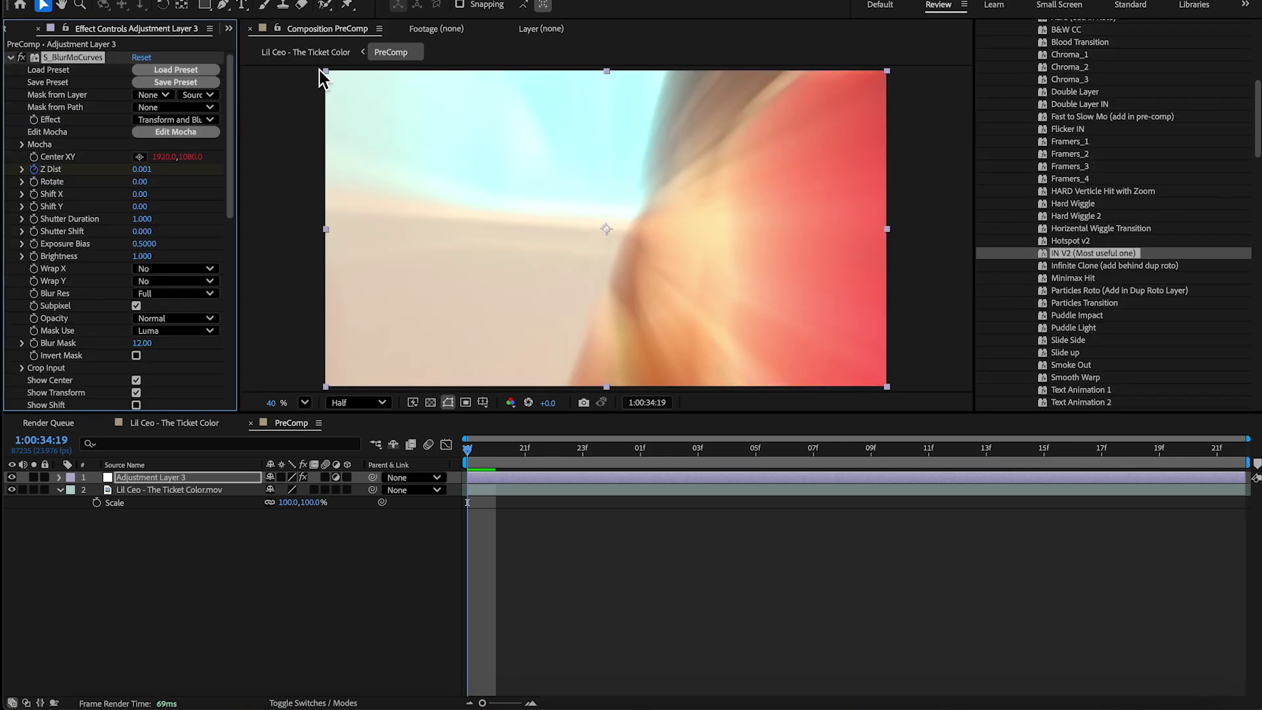
left_click(308, 53)
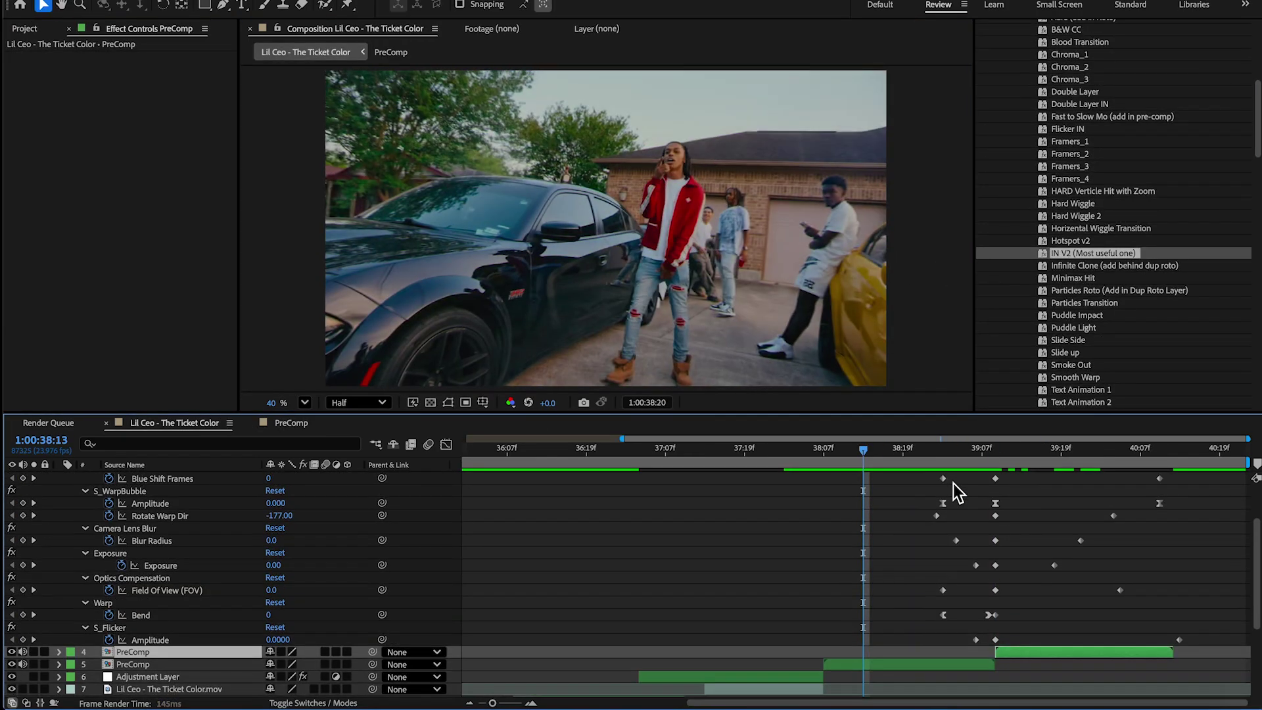
Start a preview of the edit from 38:04
scroll(953, 484, "up", 5)
left_click_drag(945, 463, 923, 463)
scroll(1000, 547, "down", 3)
scroll(1001, 548, "down", 4)
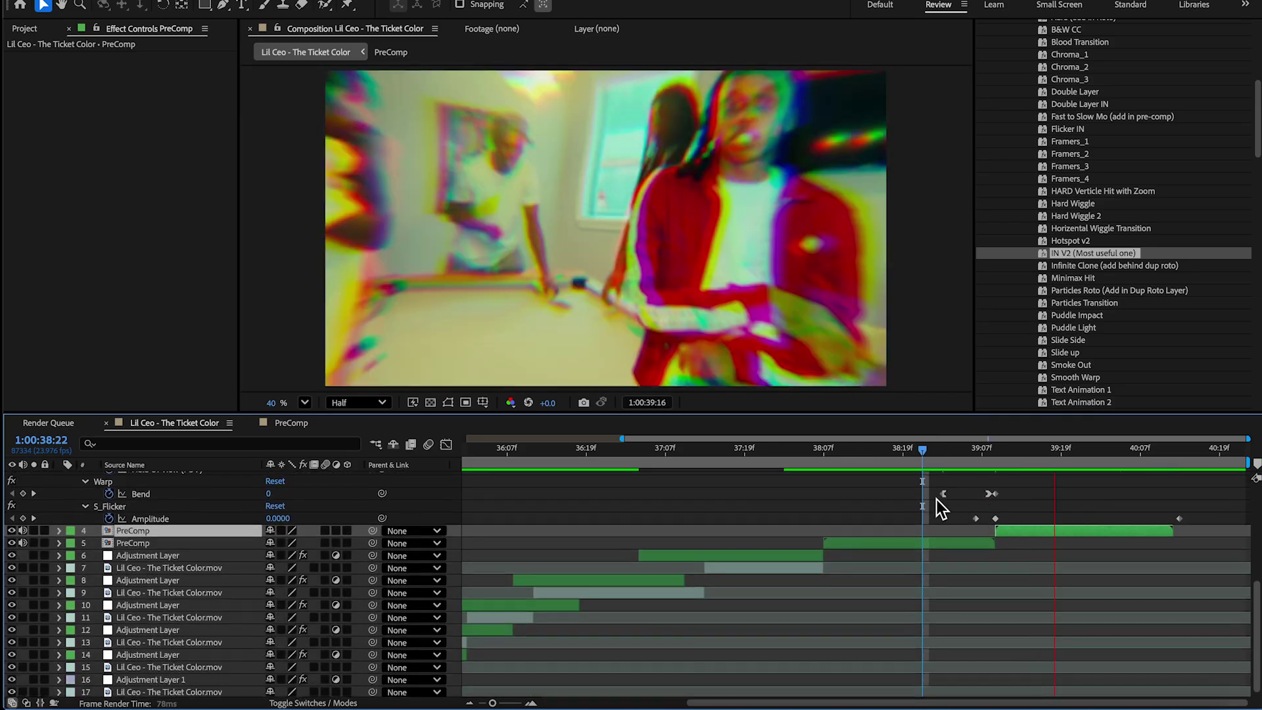
left_click(807, 461)
key("space")
Scroll through the layer stack during playback and select the top three layers
scroll(1130, 496, "up", 7)
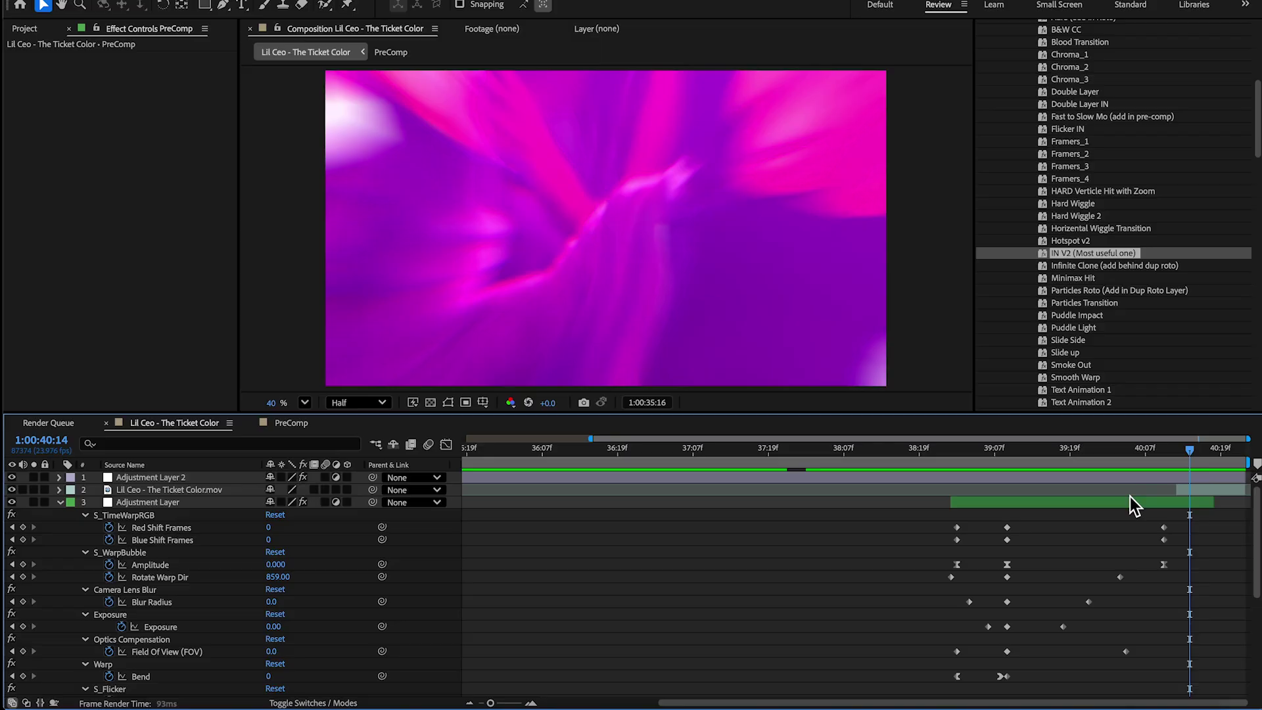
scroll(1130, 496, "down", 2, "alt")
scroll(1130, 496, "down", 5)
scroll(1130, 497, "down", 3)
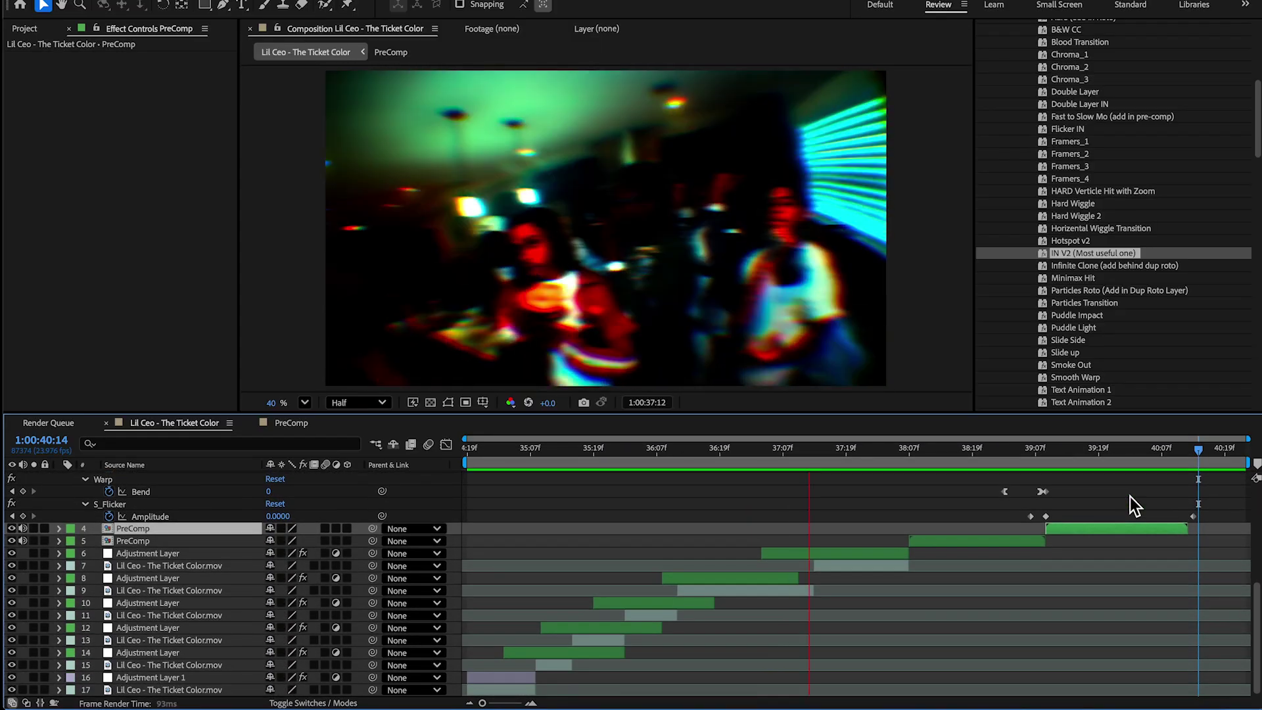
scroll(1131, 496, "up", 3)
scroll(1130, 496, "up", 4)
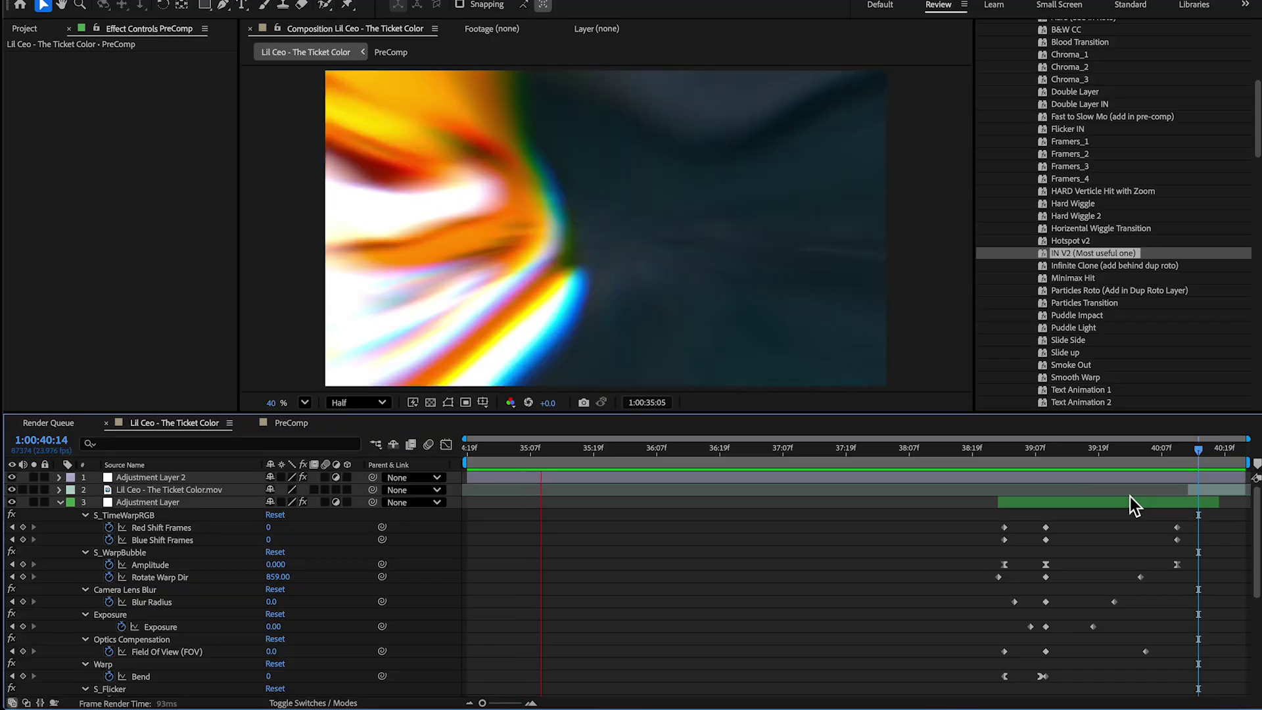
key("ctrl+a")
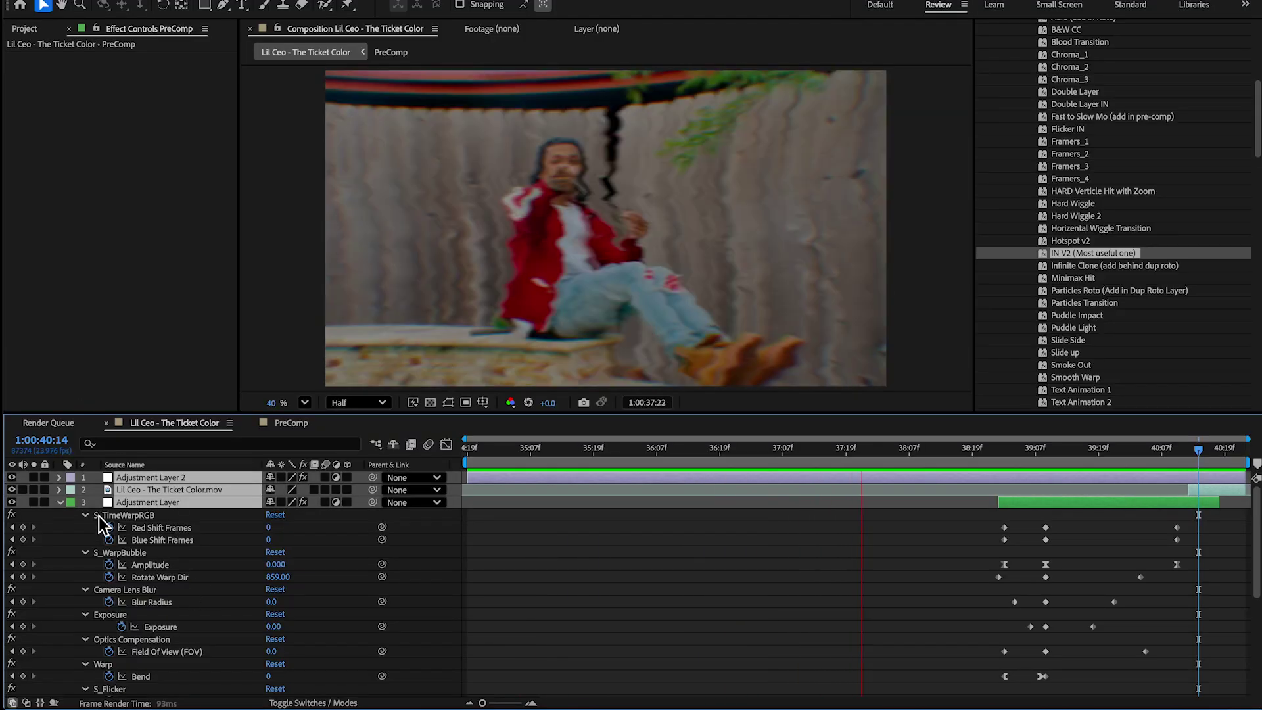
Collapse layer 3's effect properties and deselect all layers as playback continues
left_click(61, 502)
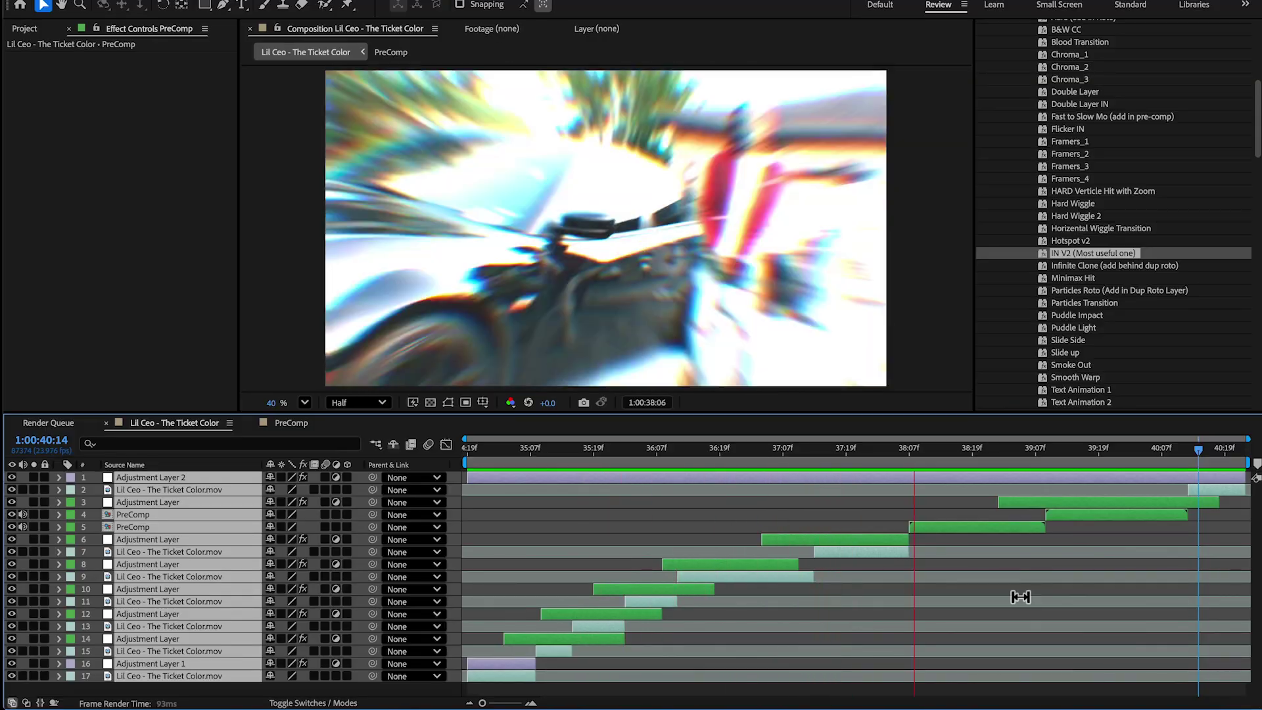
left_click(1006, 546)
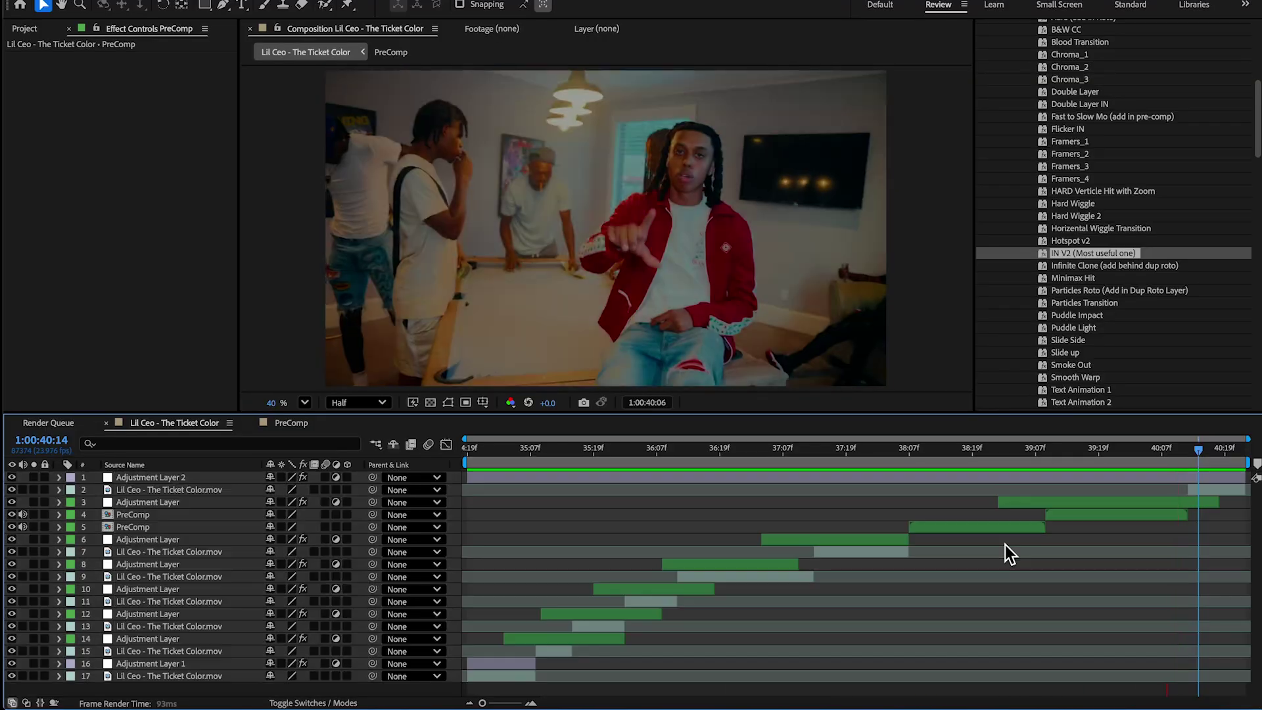